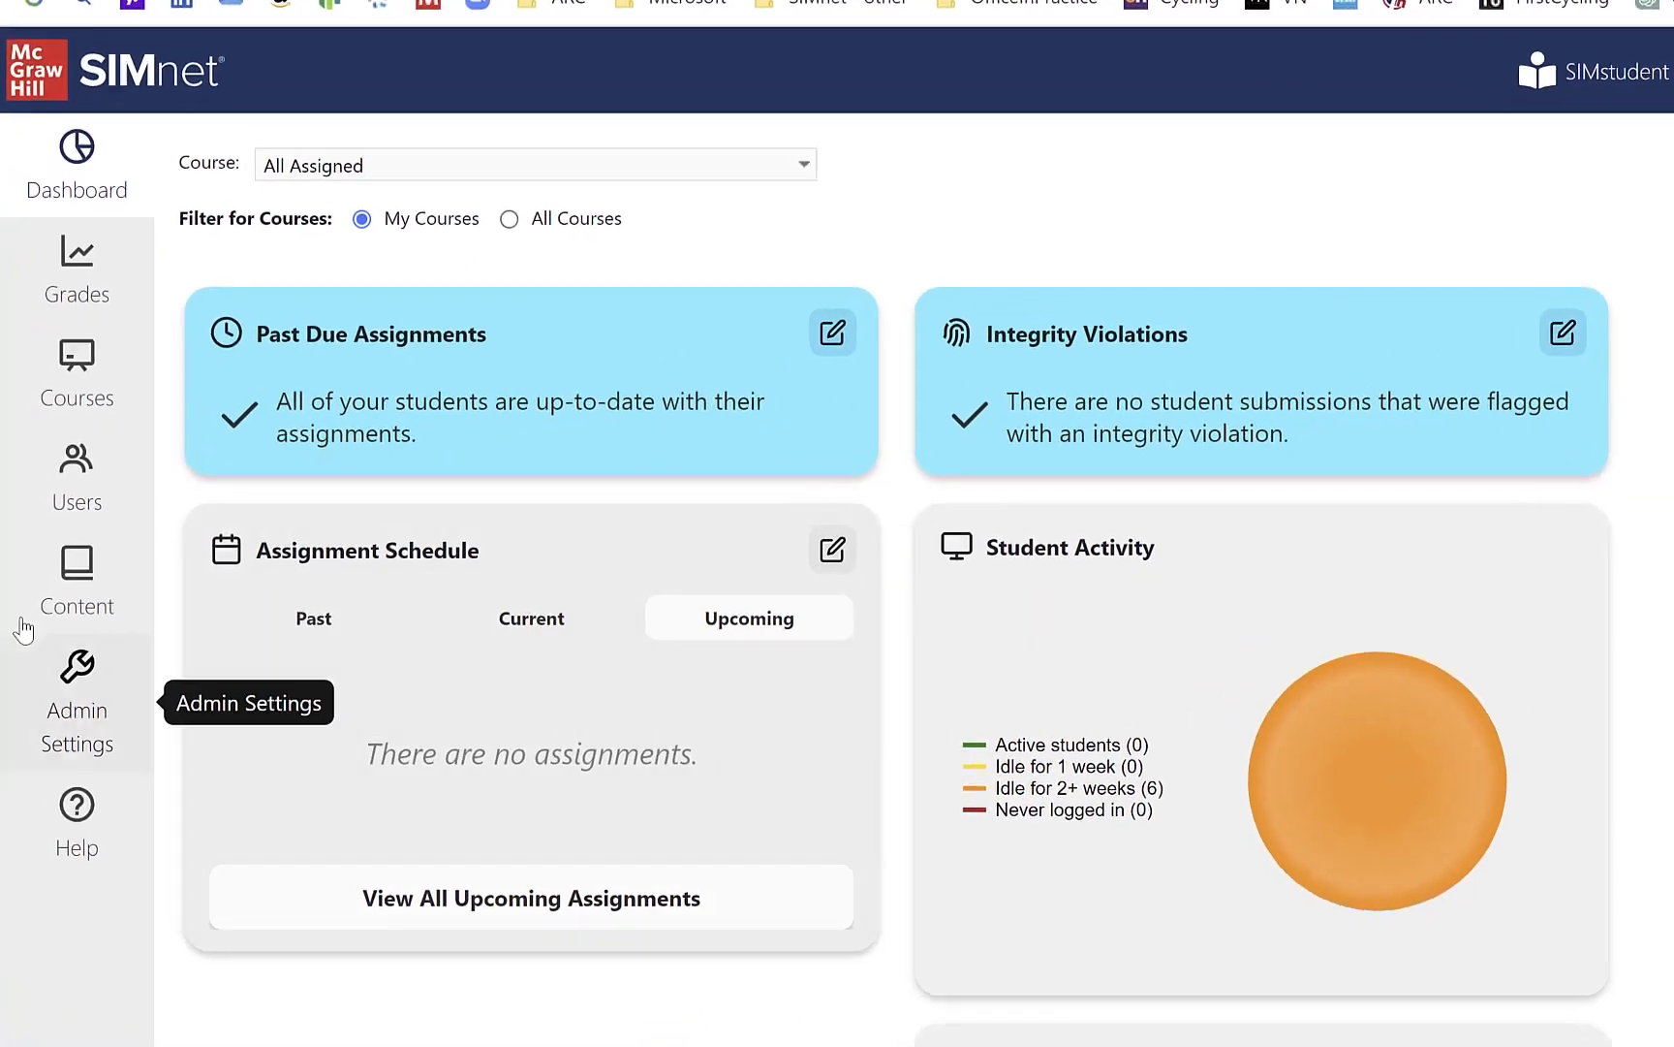
Step: Open the list of existing content resources and look through its items
left_click(91, 565)
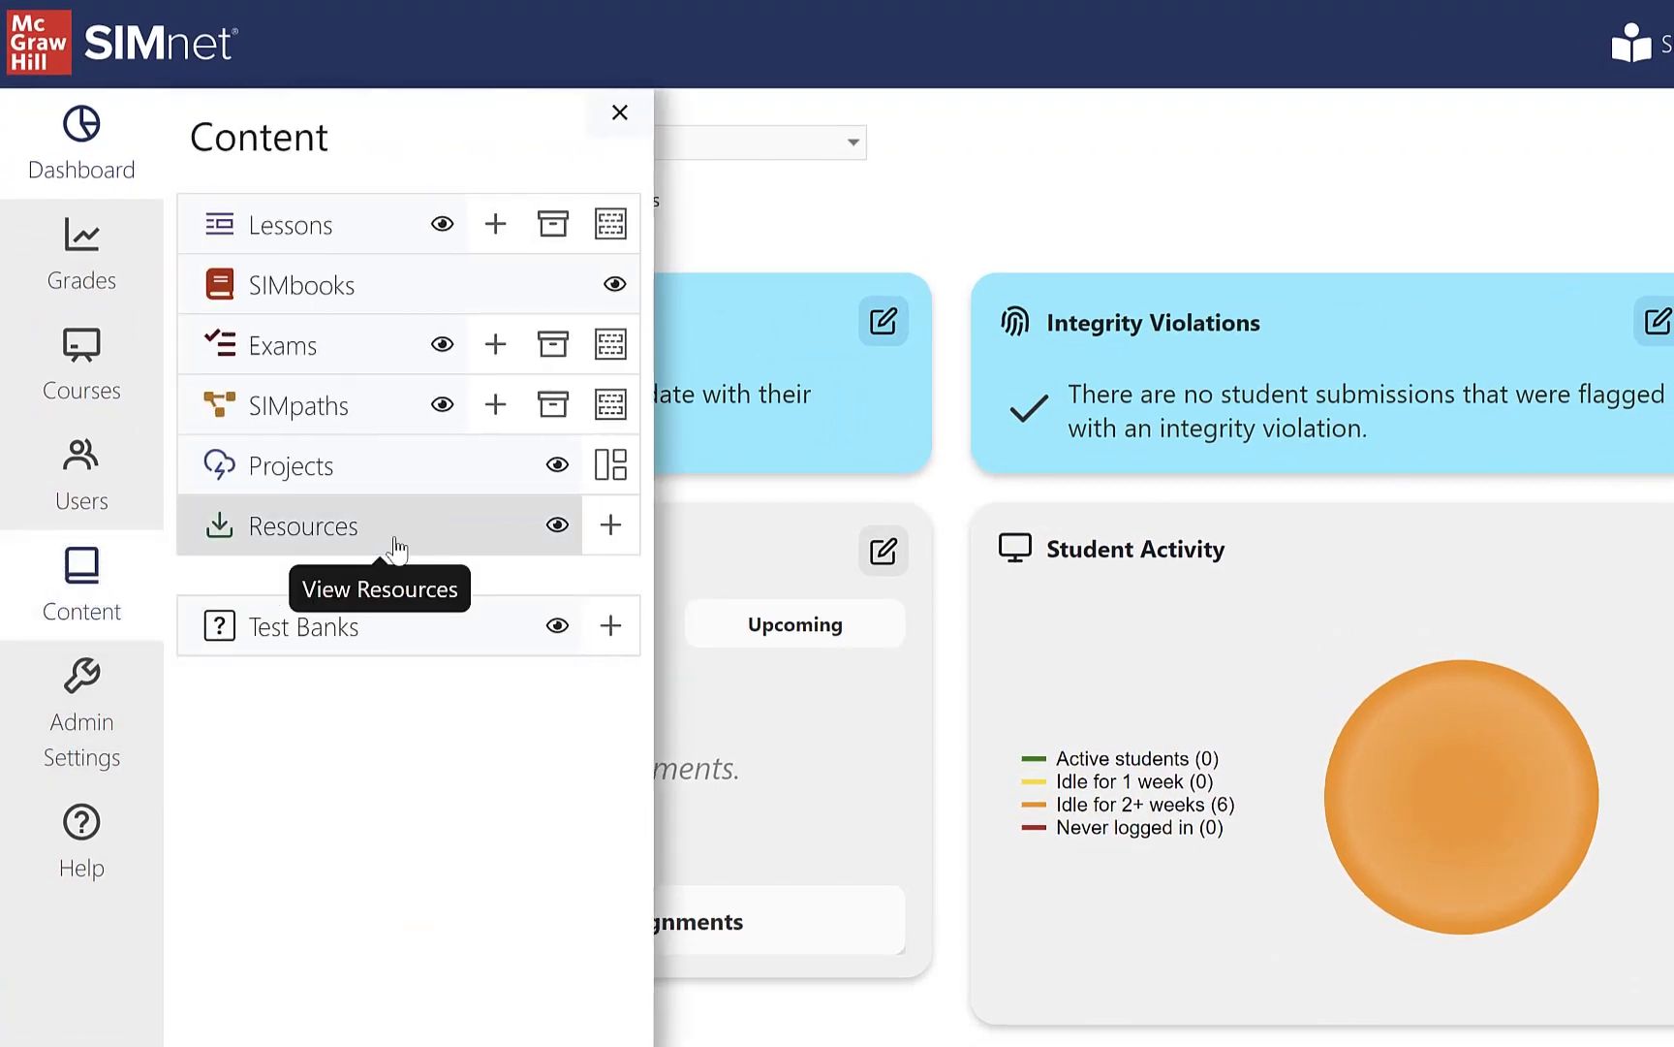
left_click(395, 535)
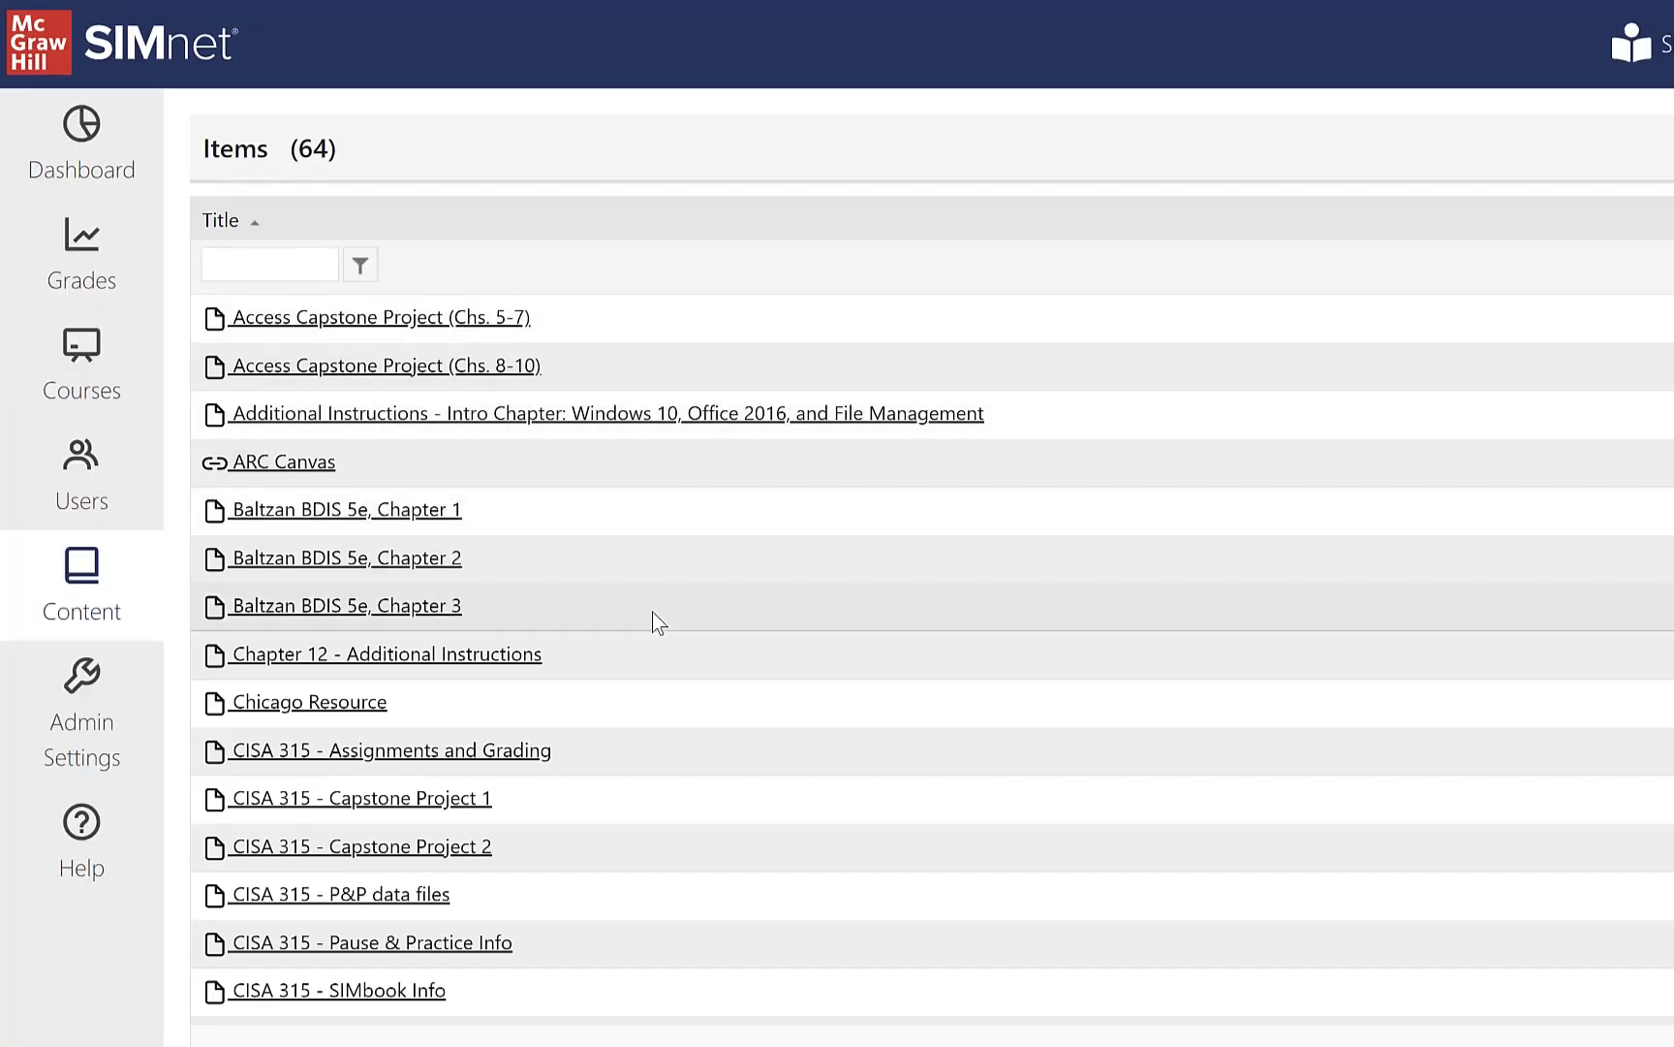
scroll(733, 658, "down", 7)
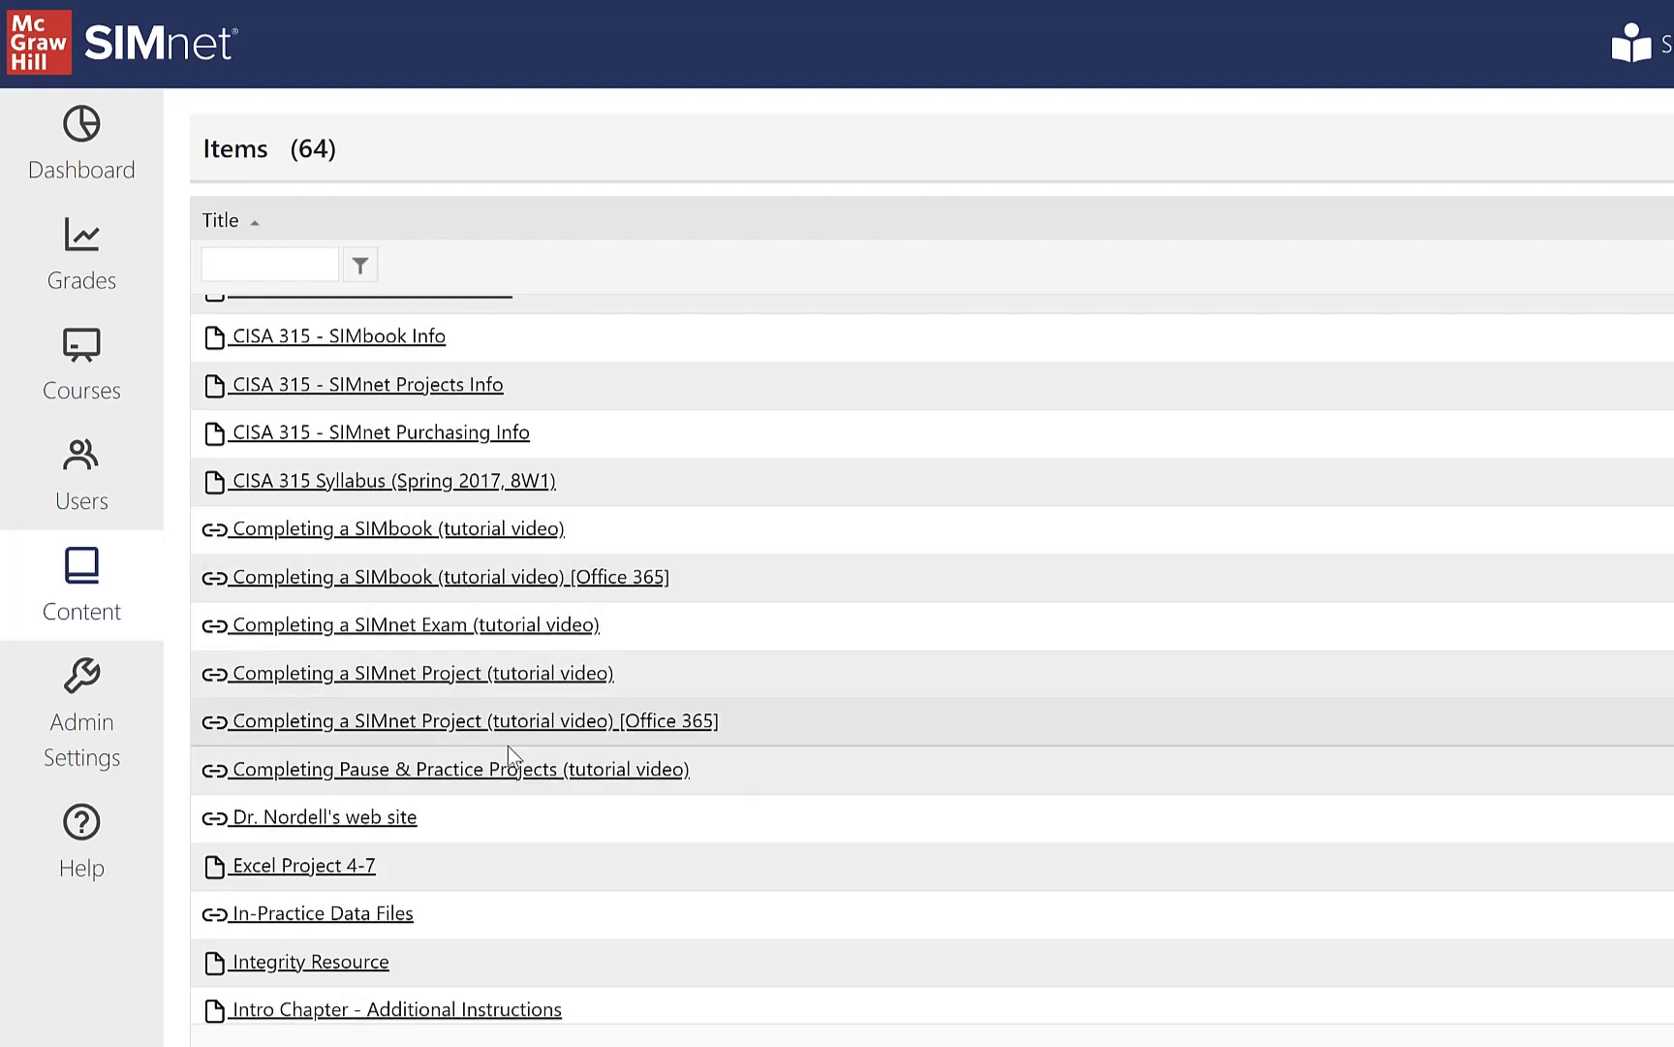
scroll(699, 734, "up", 7)
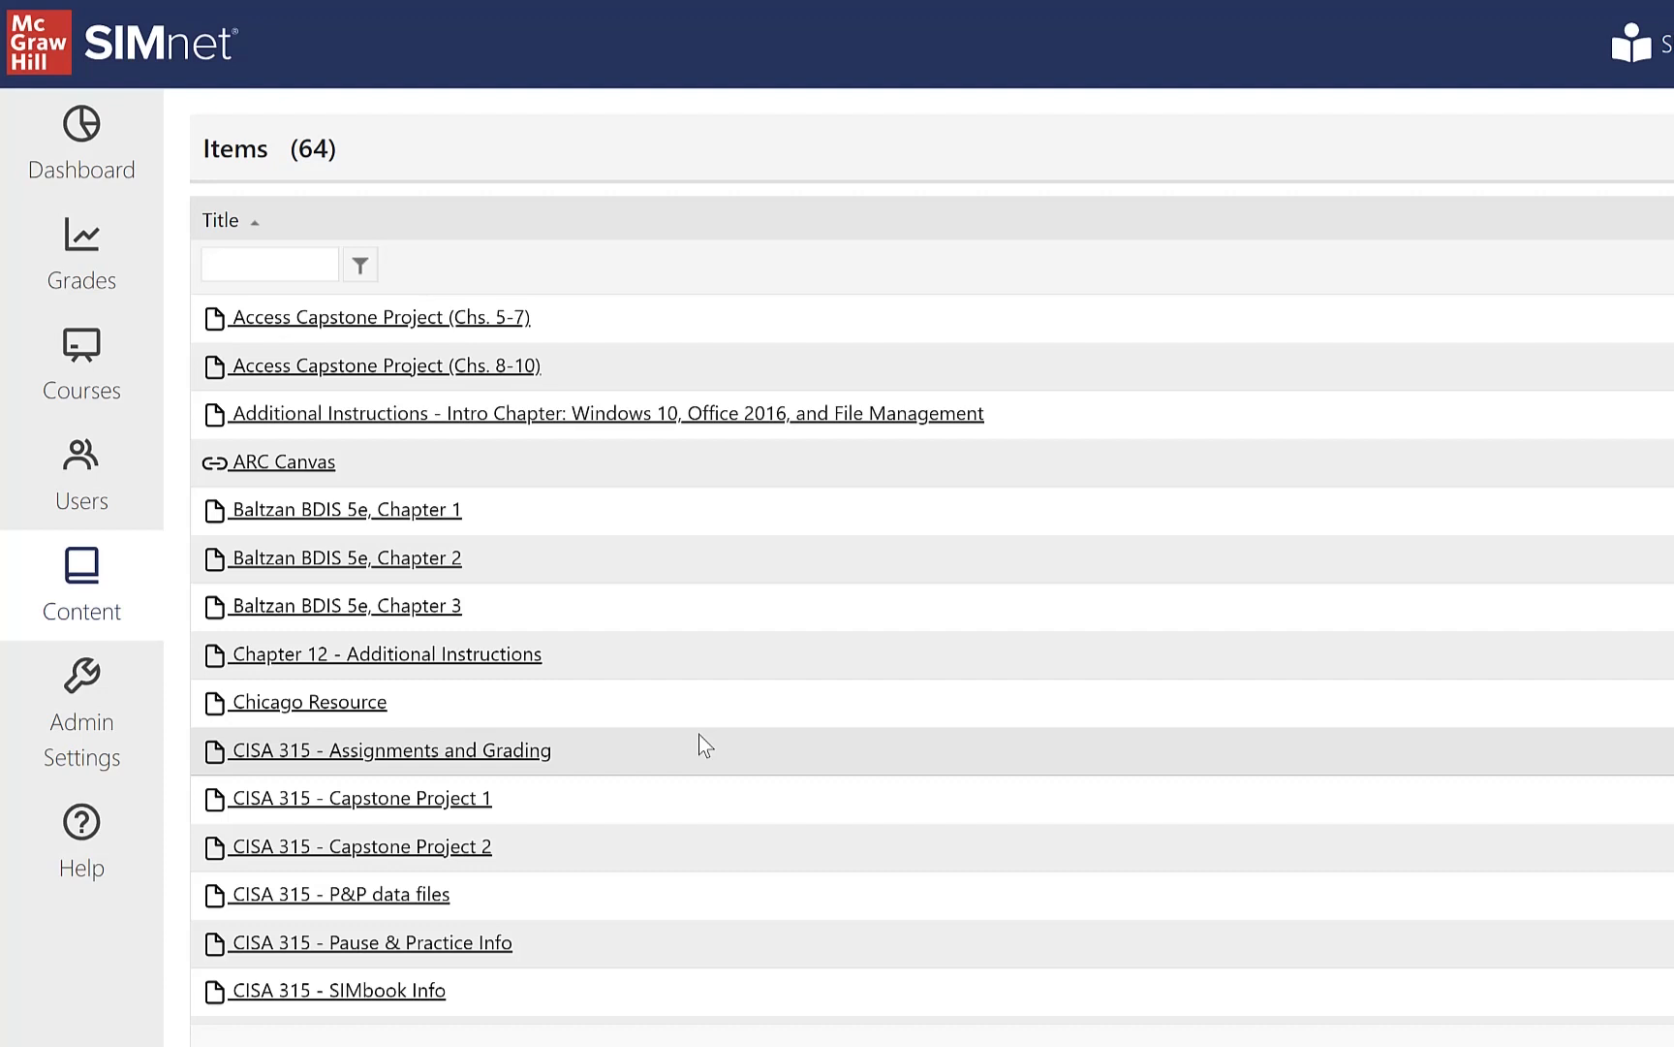
Step: Create a new resource titled "Excel Guided Project 2-1" with the item type File
left_click(114, 601)
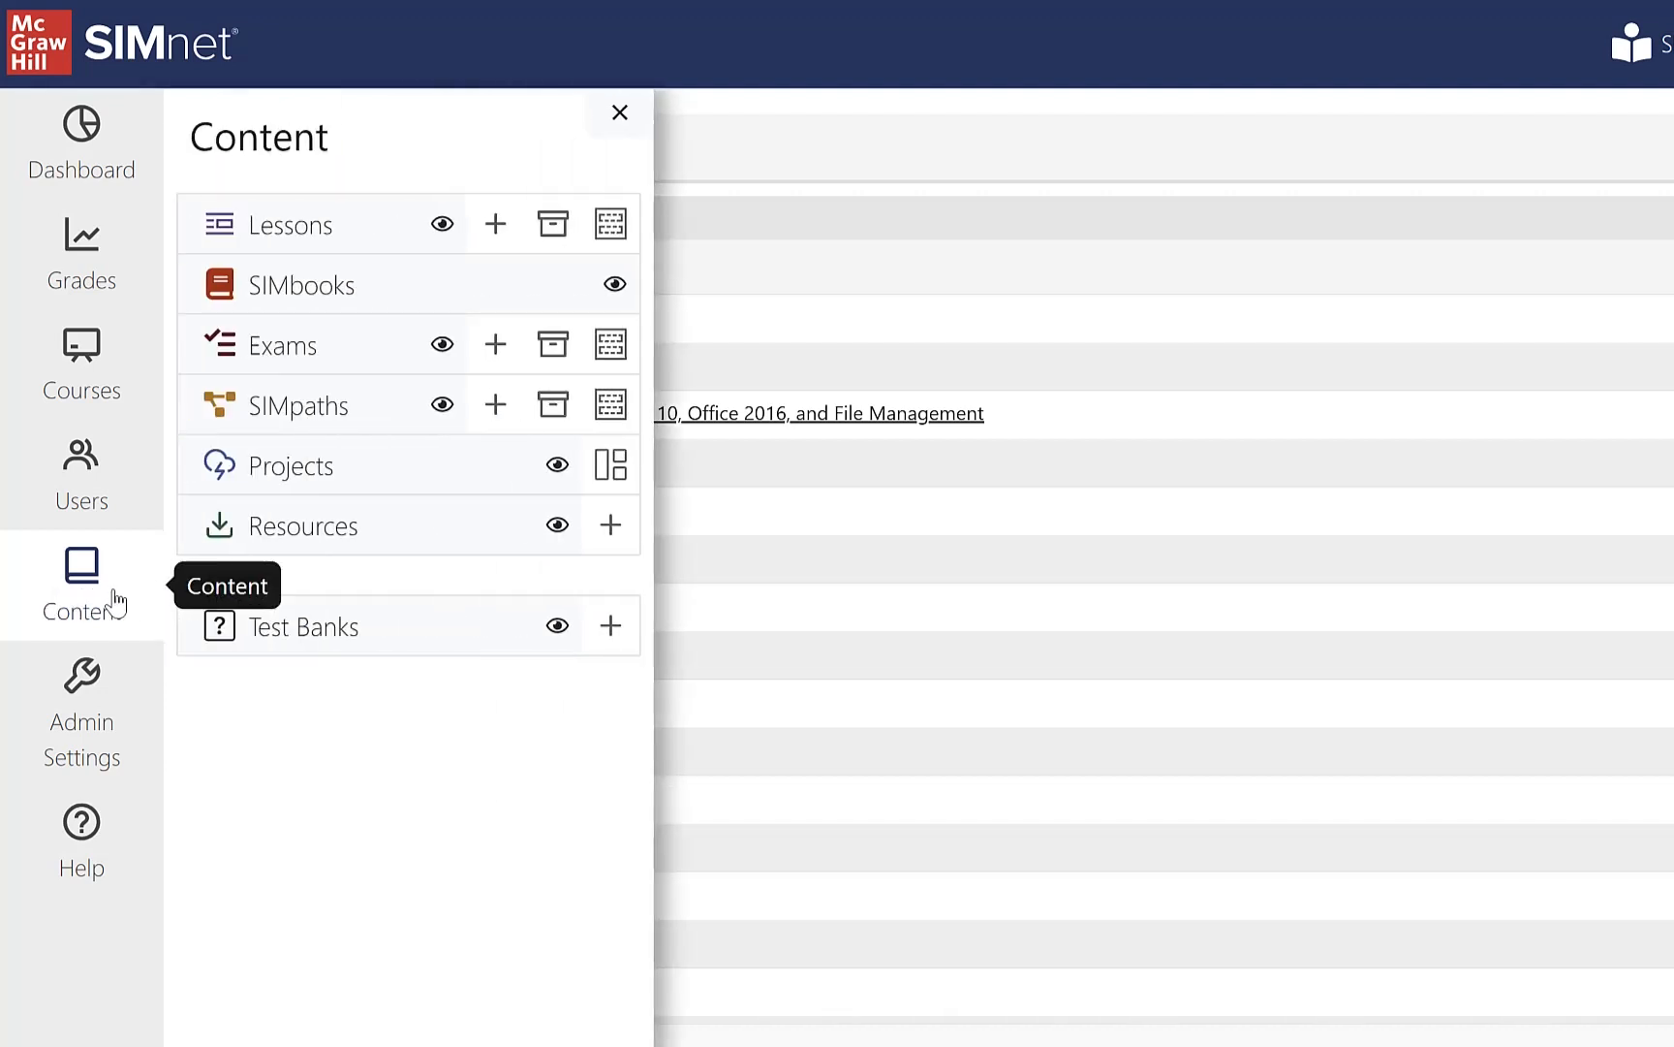
left_click(610, 527)
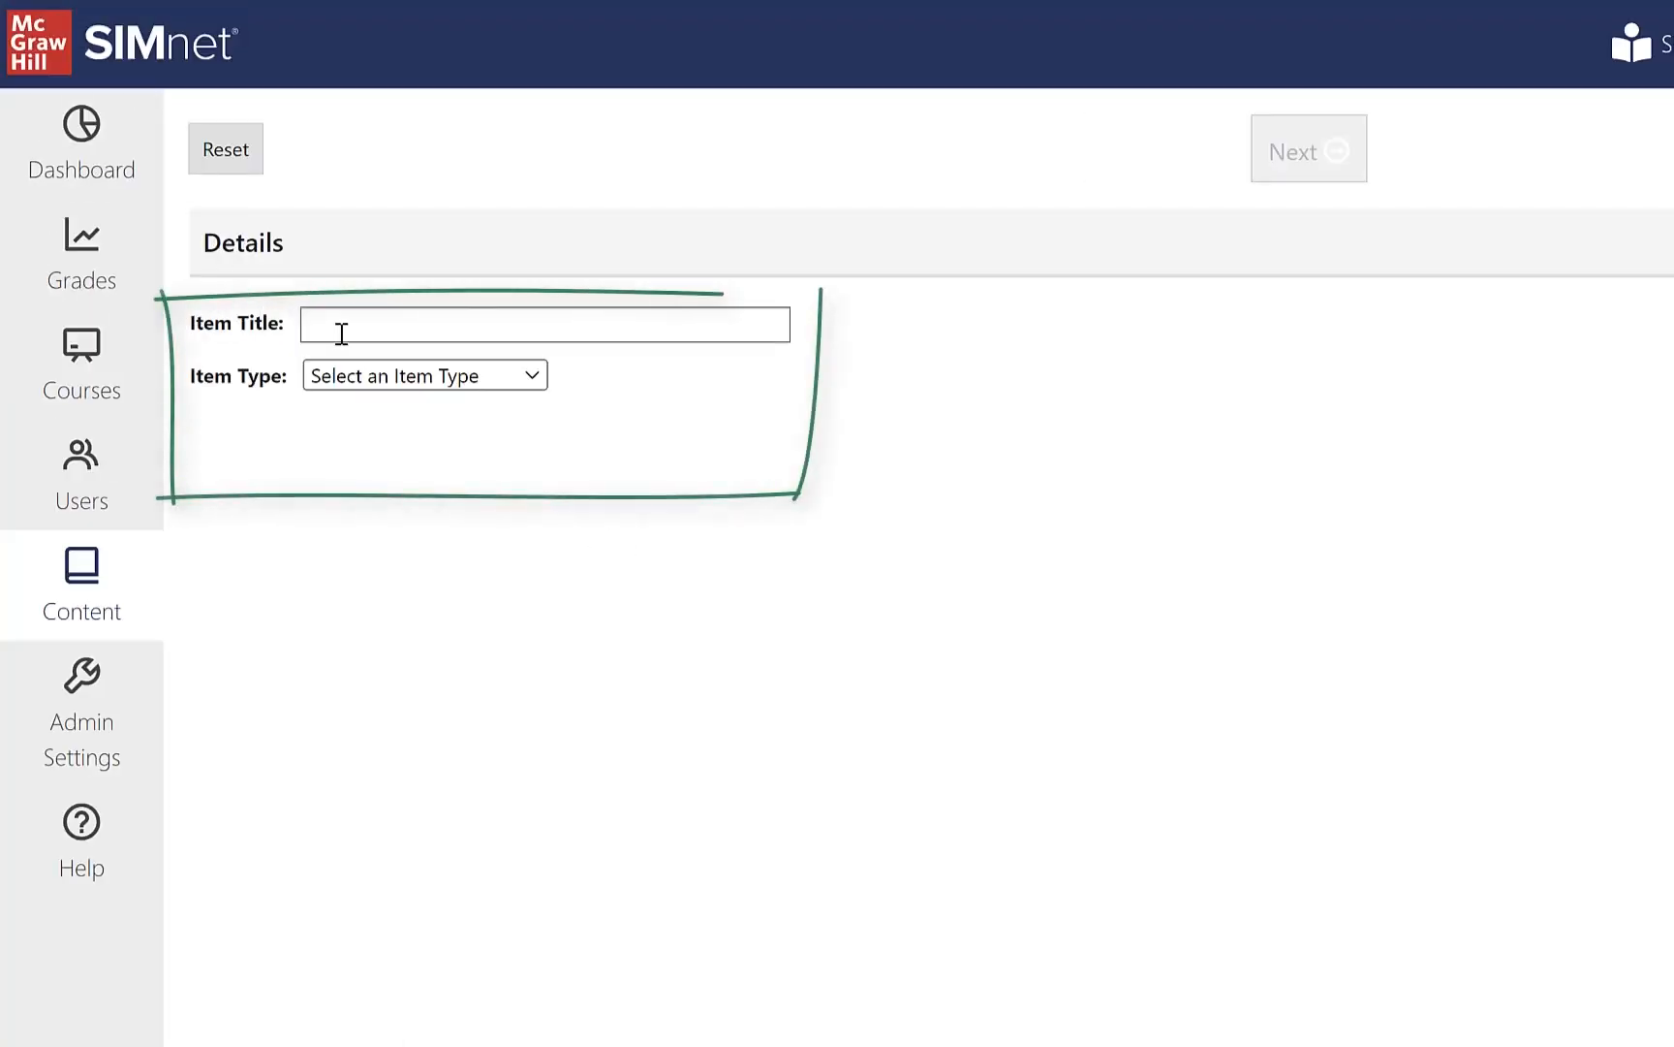
left_click(388, 321)
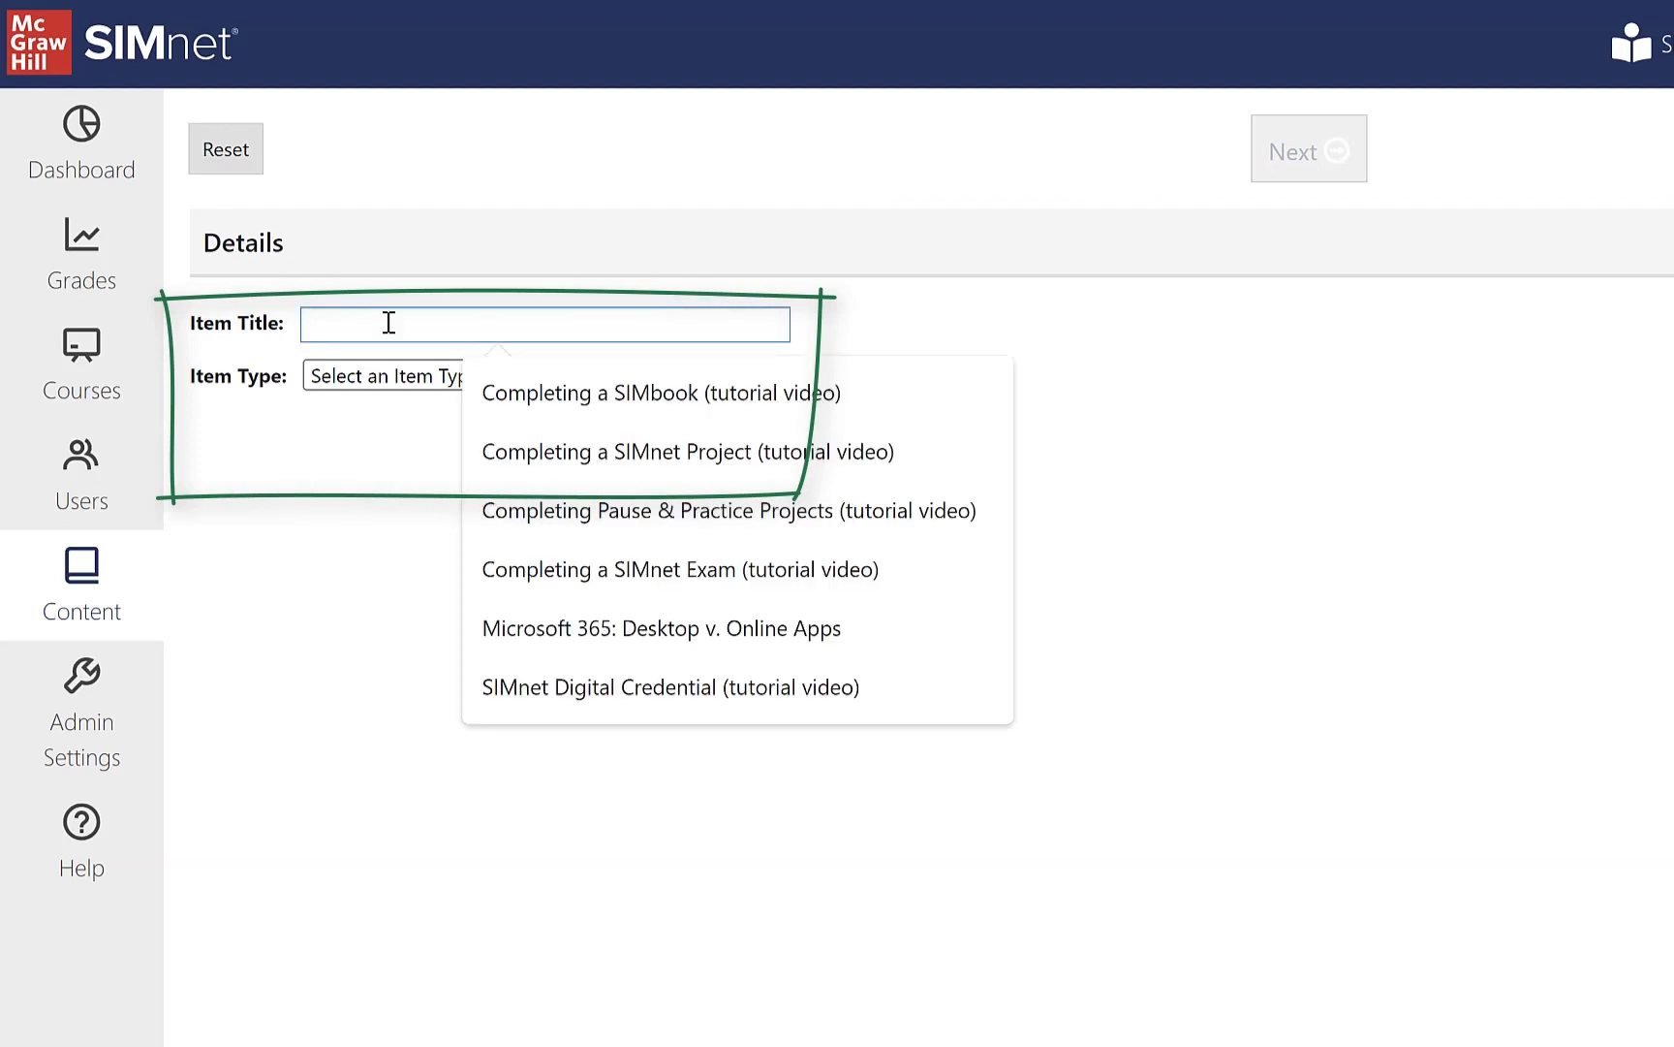
type("Excel Guided Project 2-1")
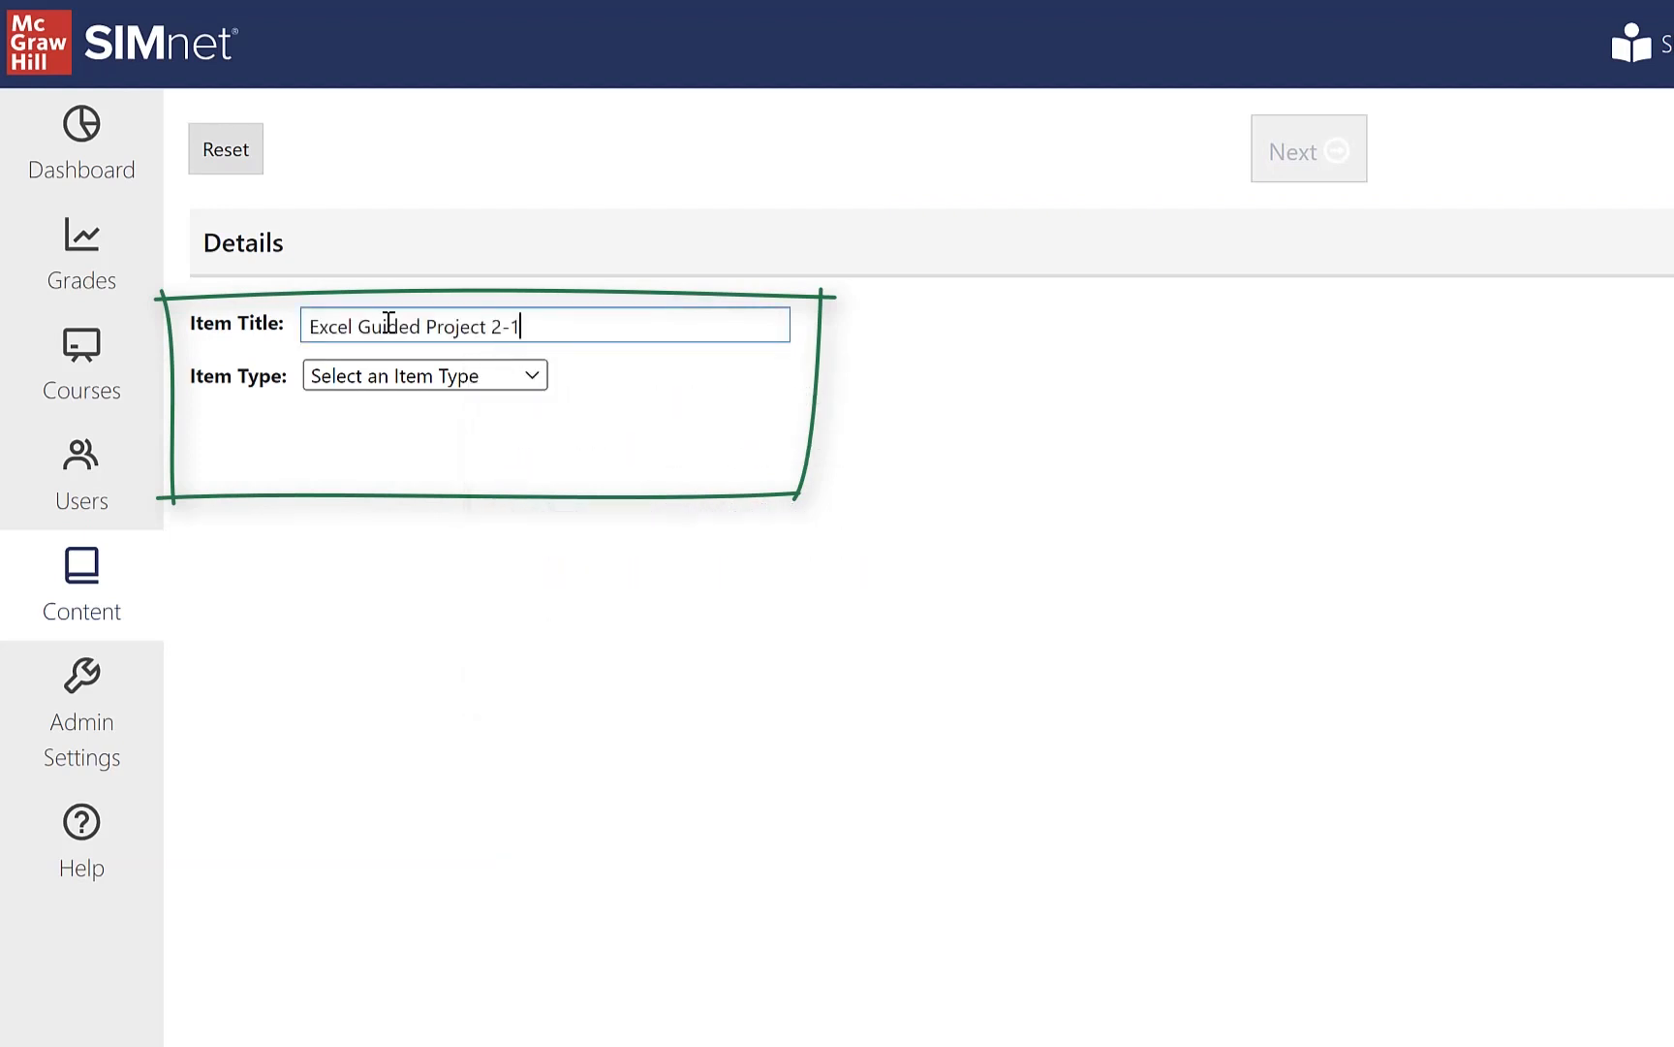
left_click(534, 380)
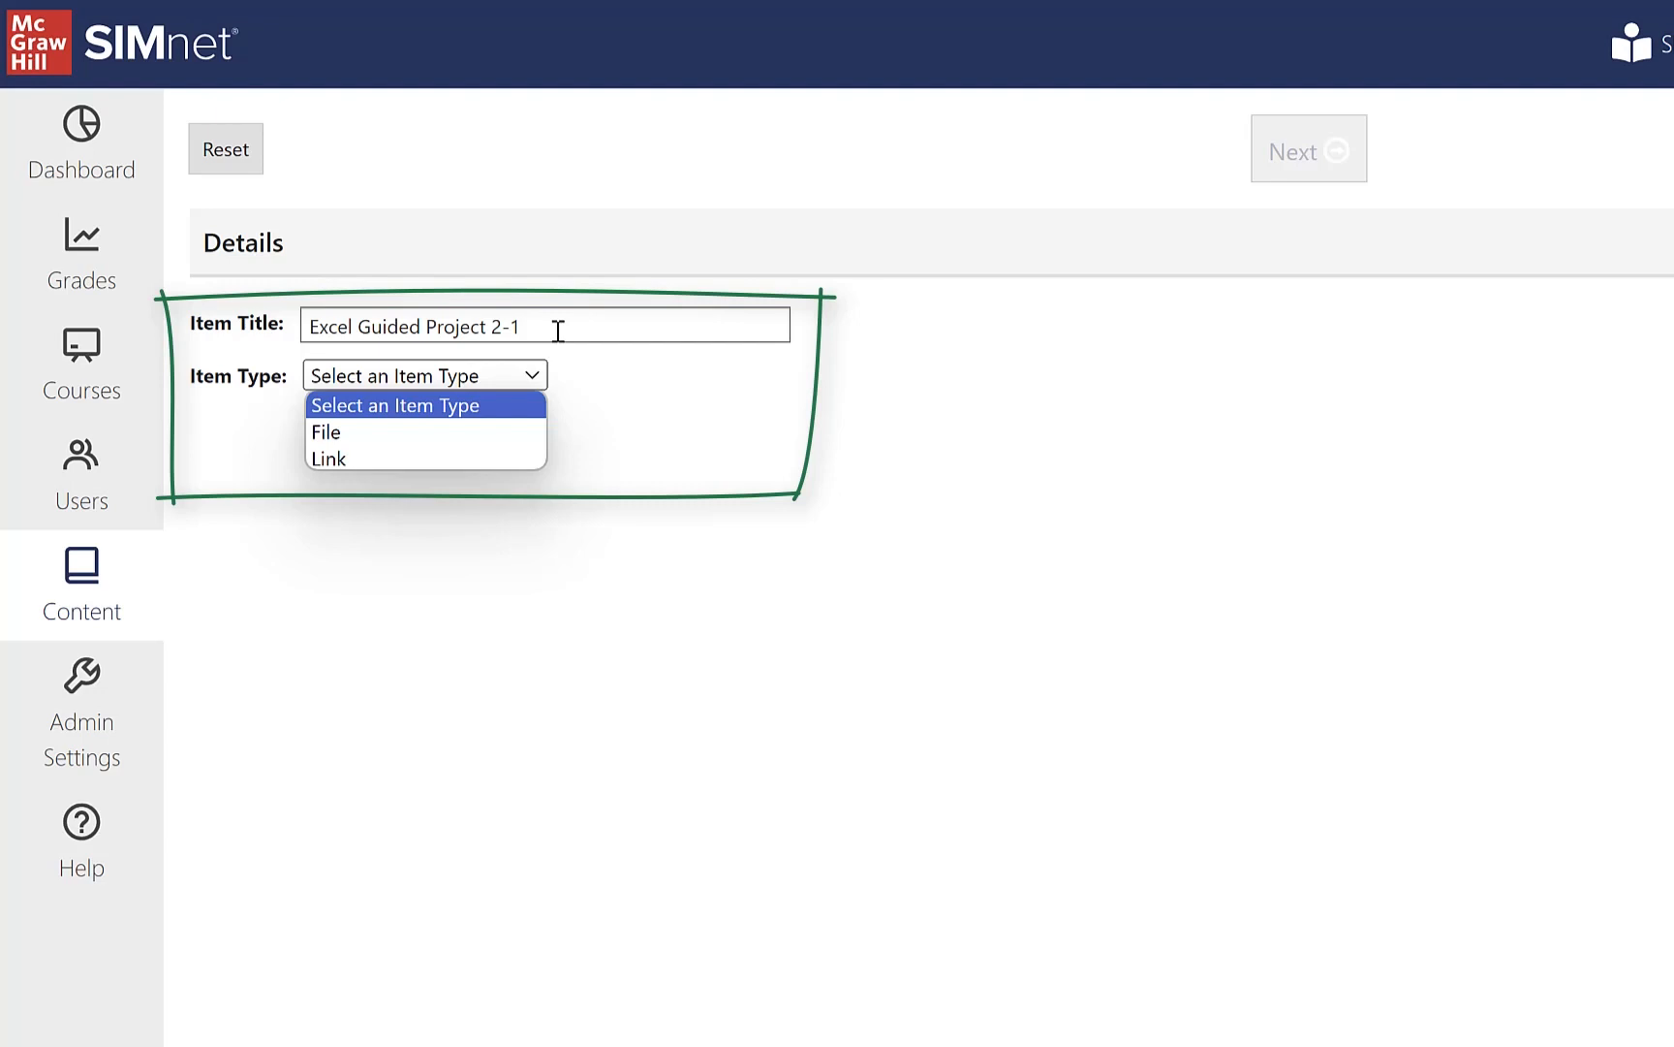
left_click(493, 435)
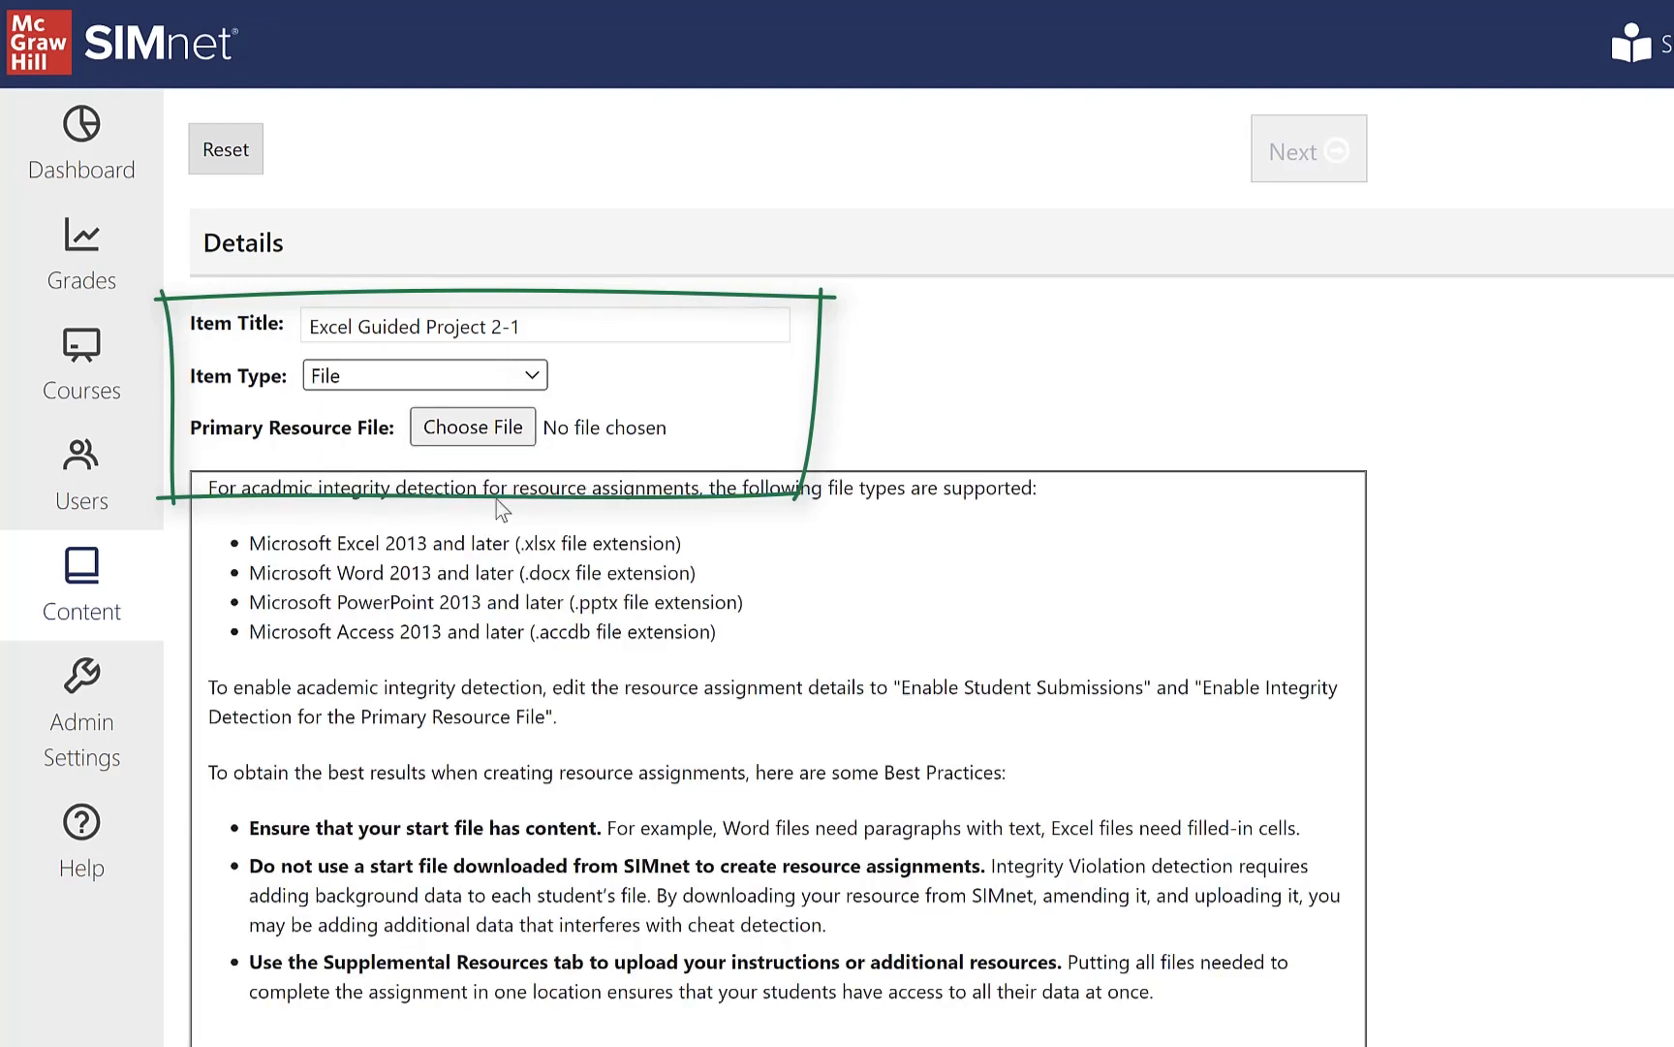
Step: Attach the Excel_Guided_Project_2-1 workbook as the primary resource file
left_click(472, 431)
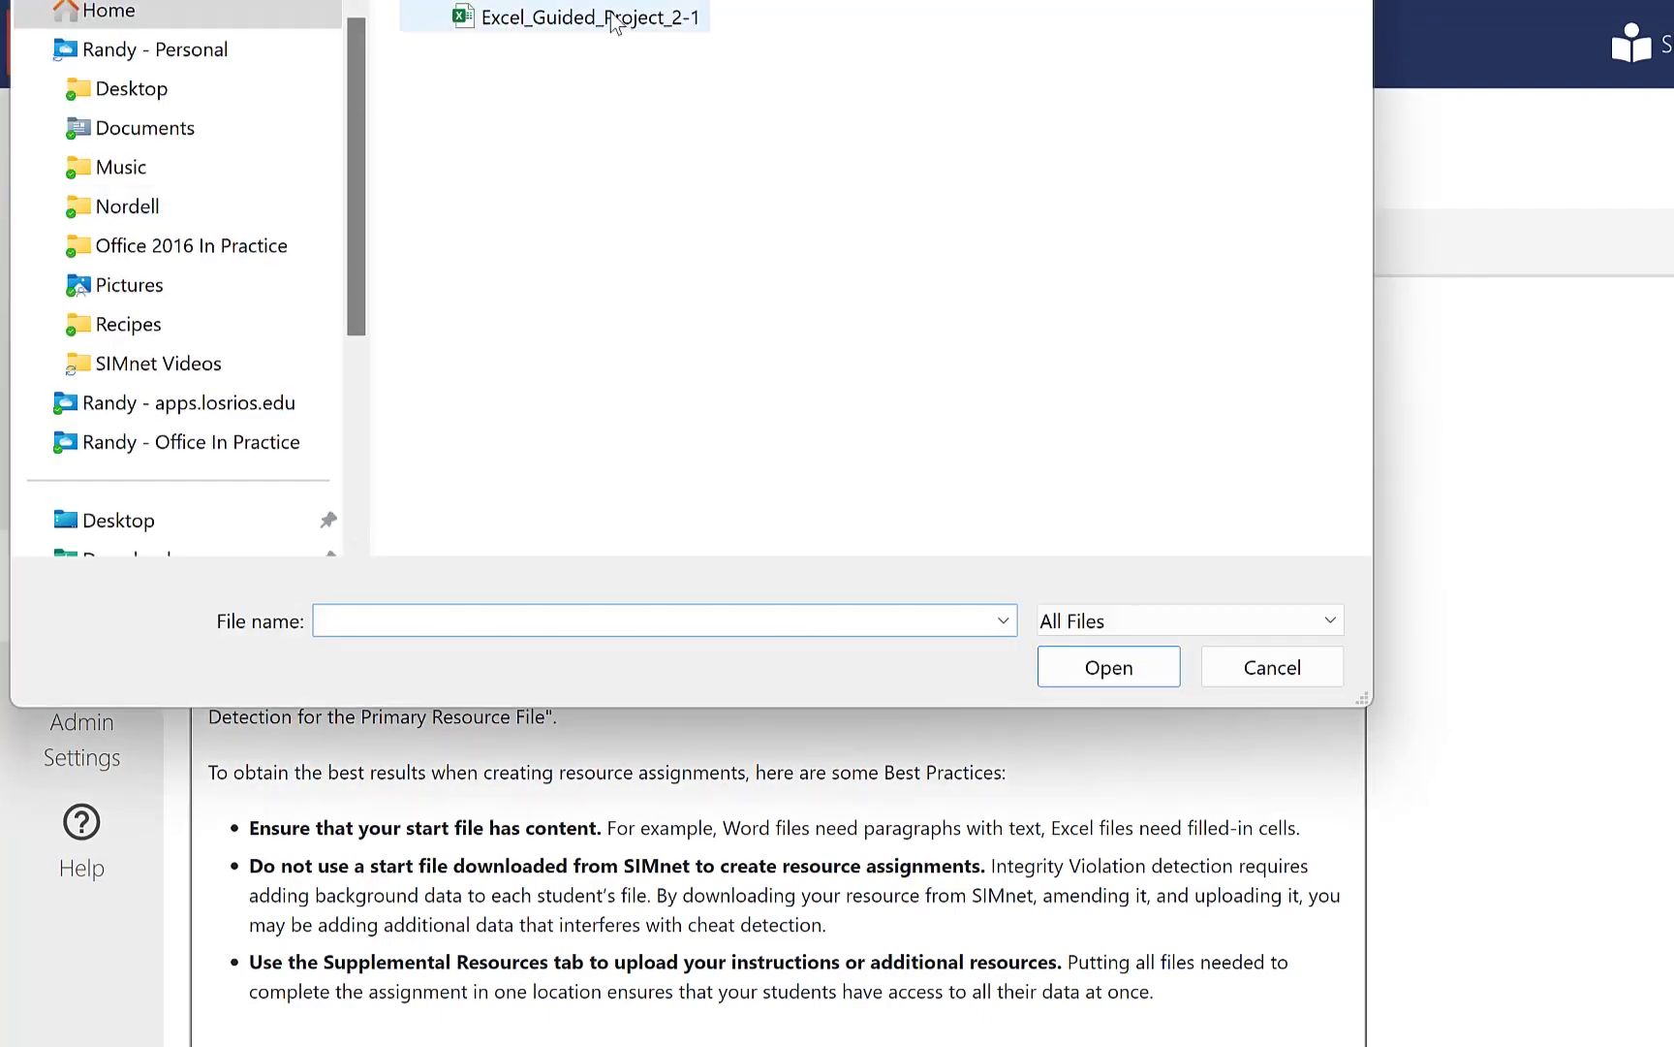
left_click(612, 18)
left_click(1155, 671)
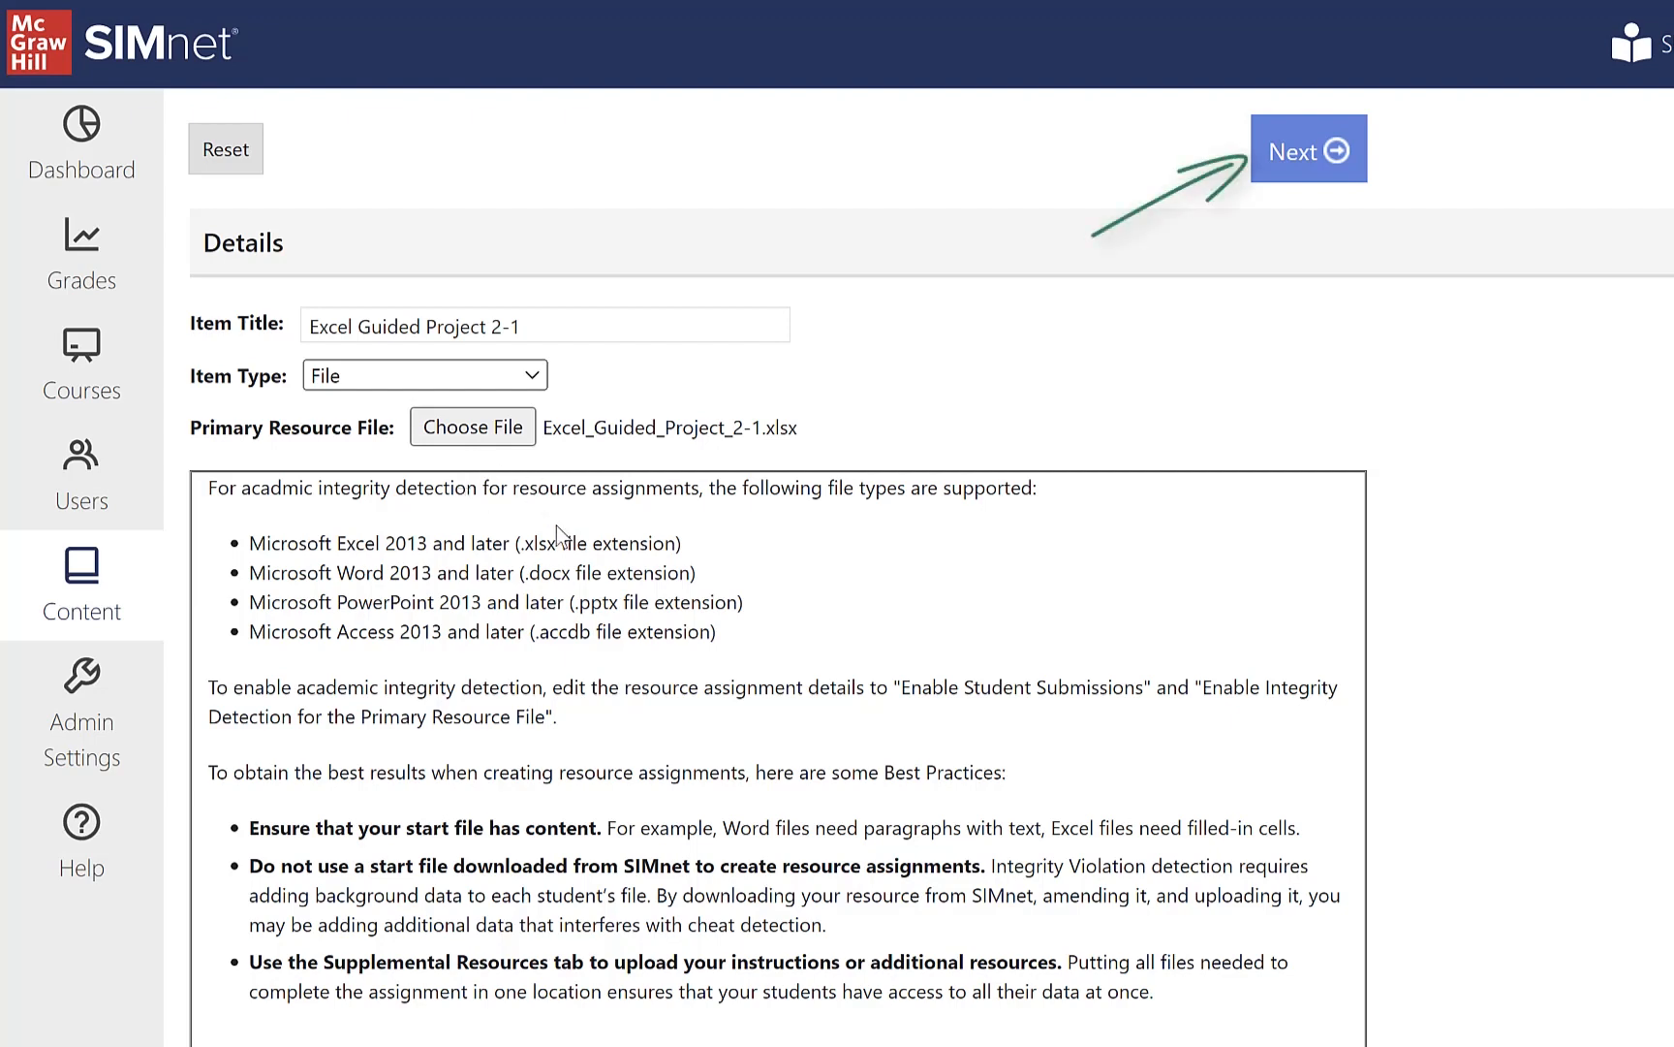
Step: Proceed to course assignment and assign the resource to the CISA 315 - SIMnet Demo Course
left_click(1291, 167)
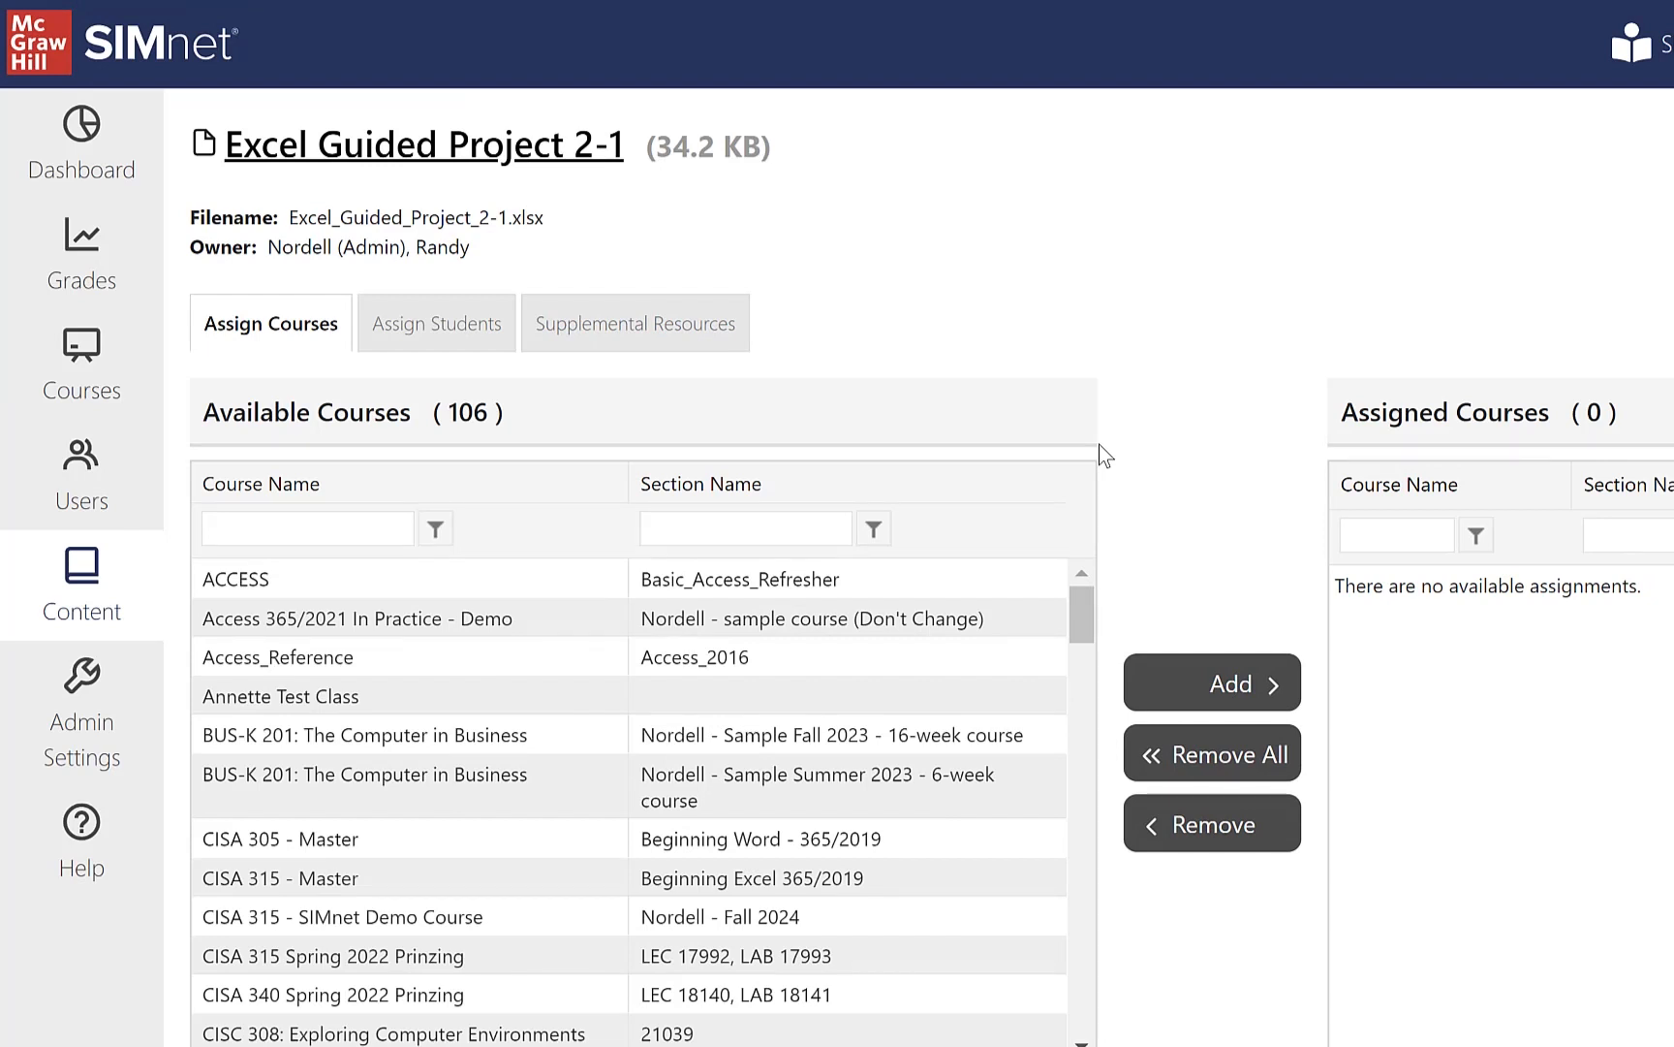
left_click(508, 915)
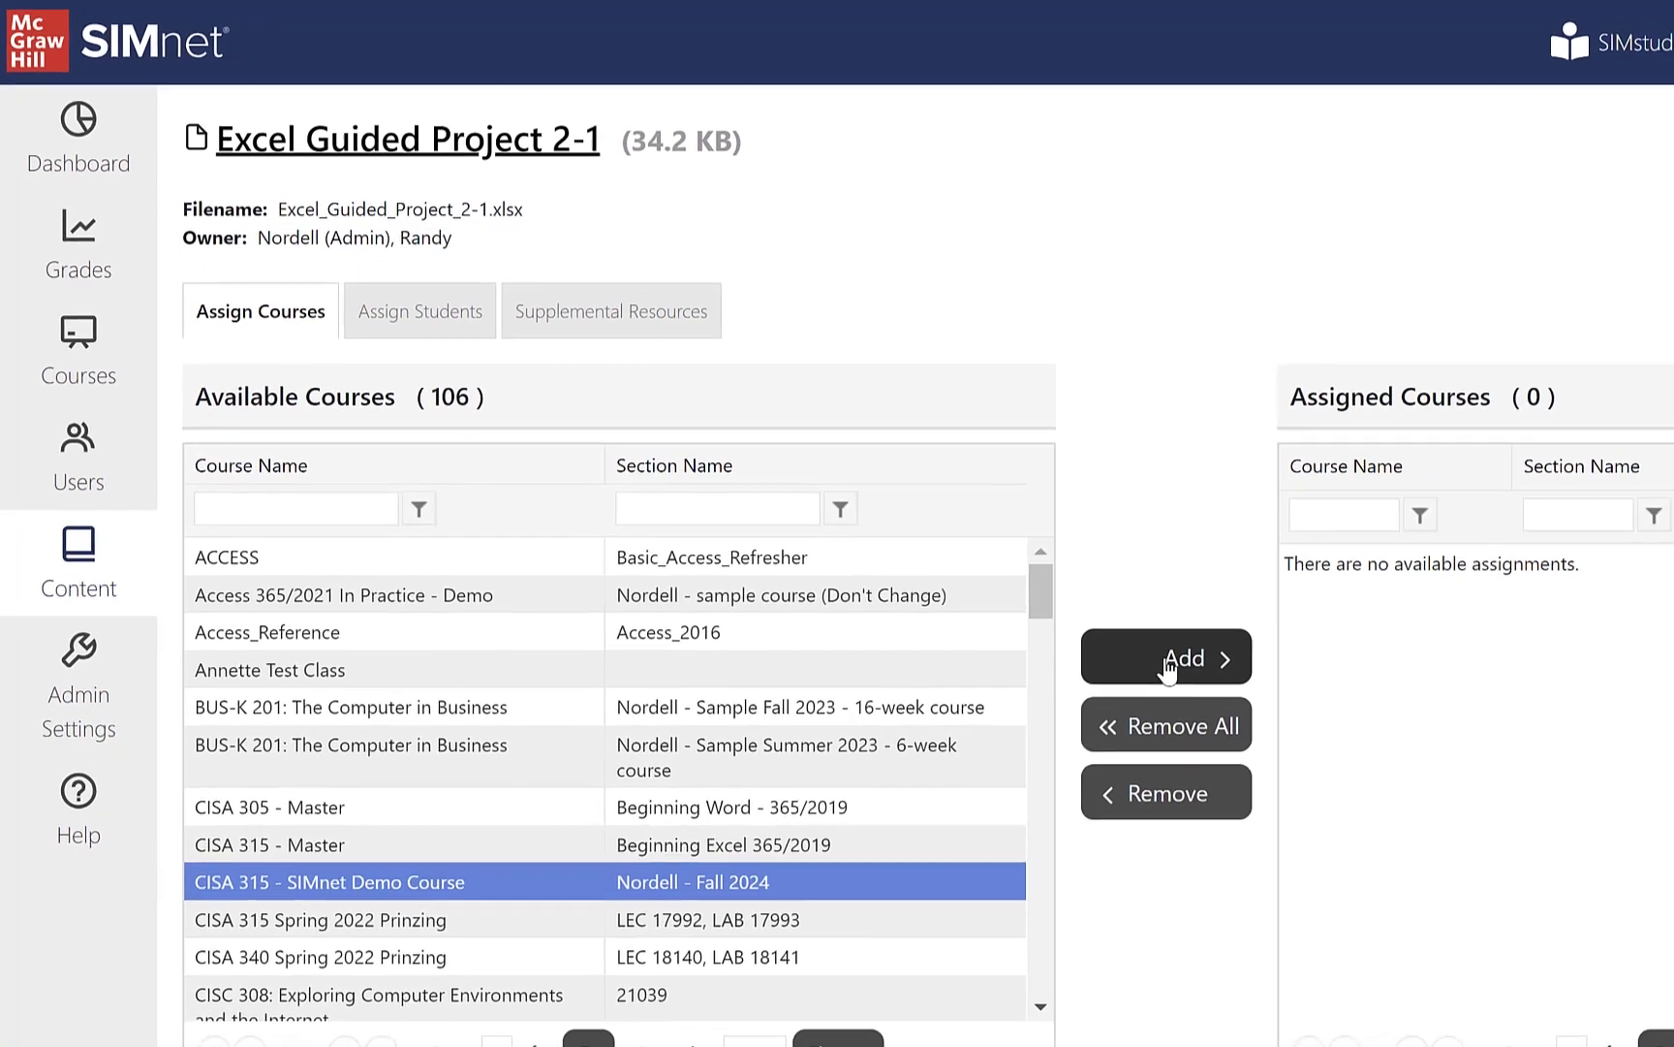
left_click(1169, 666)
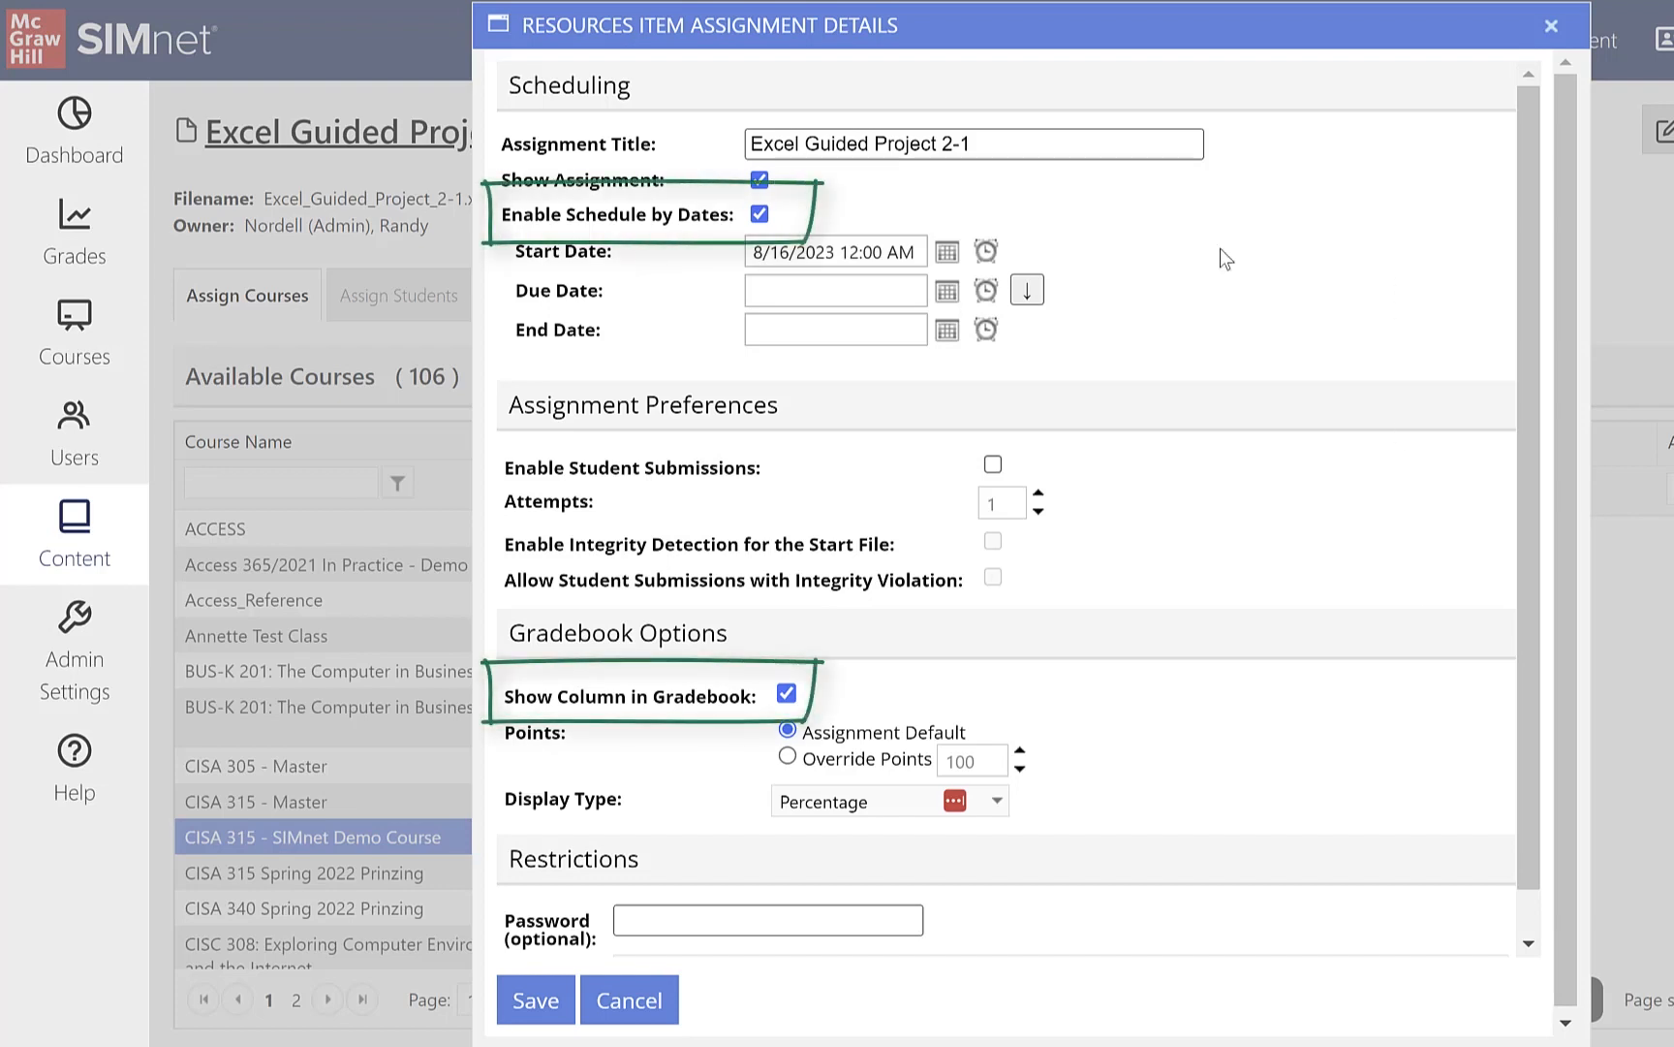
Step: Turn off scheduling by dates and the gradebook column in the assignment details
left_click(760, 214)
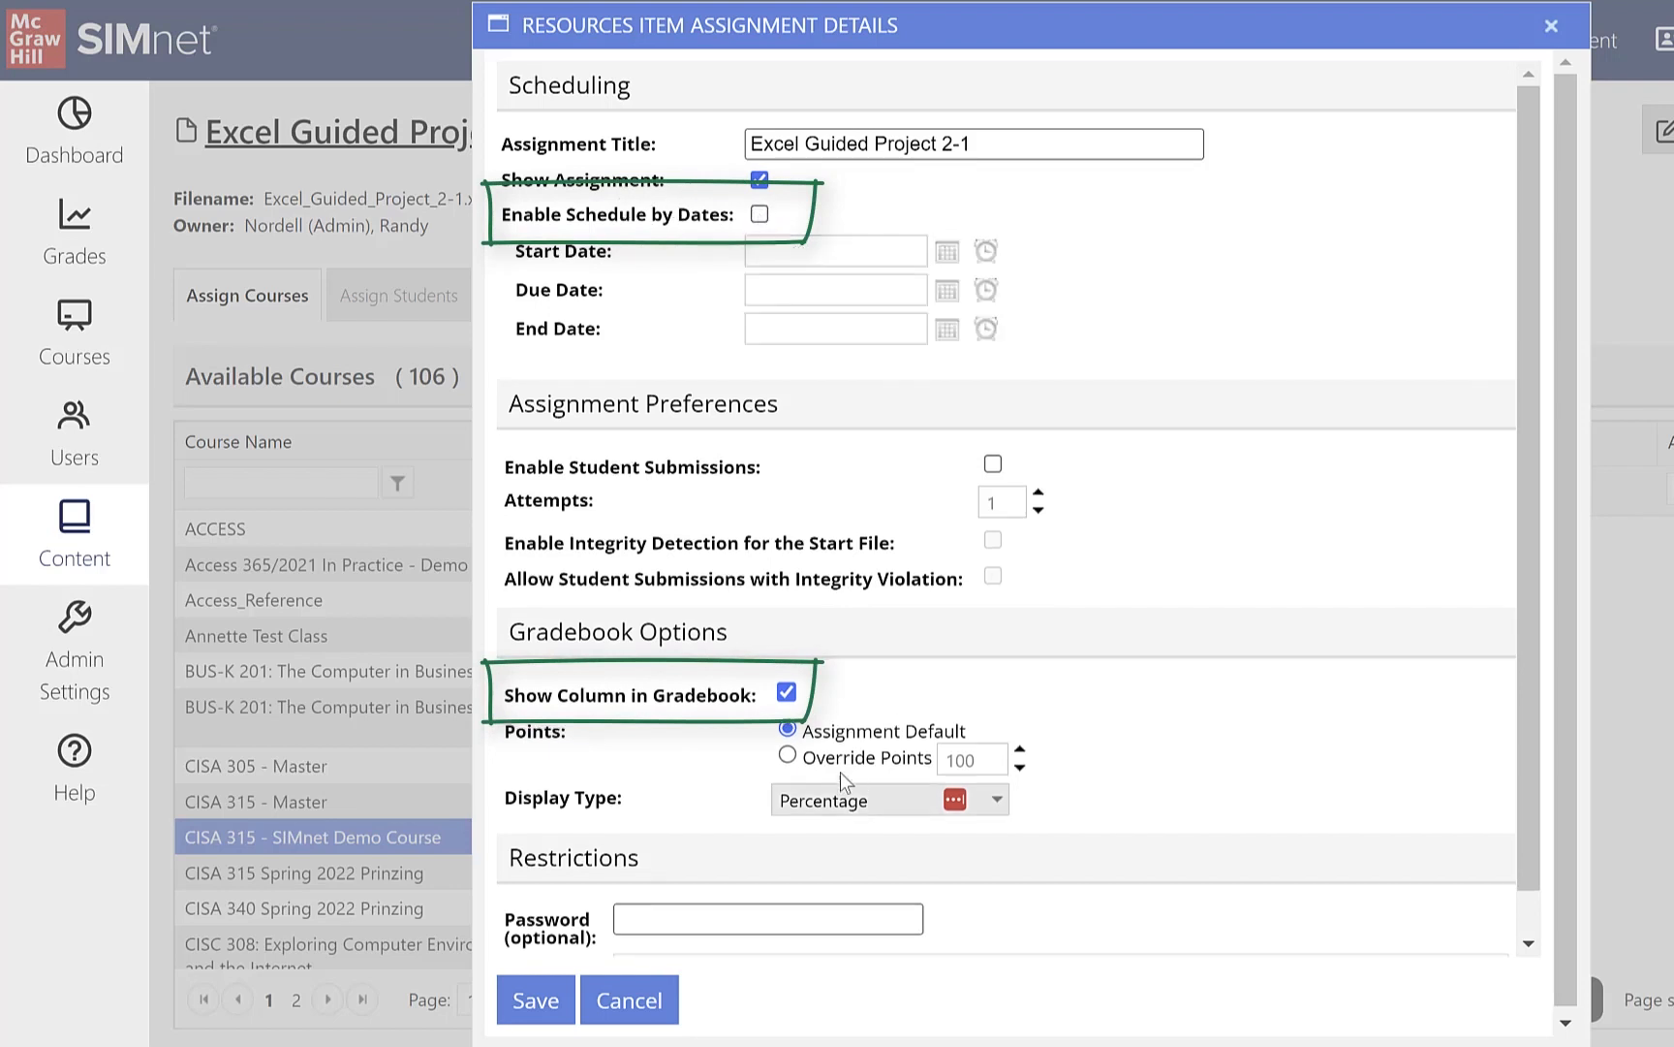
left_click(787, 694)
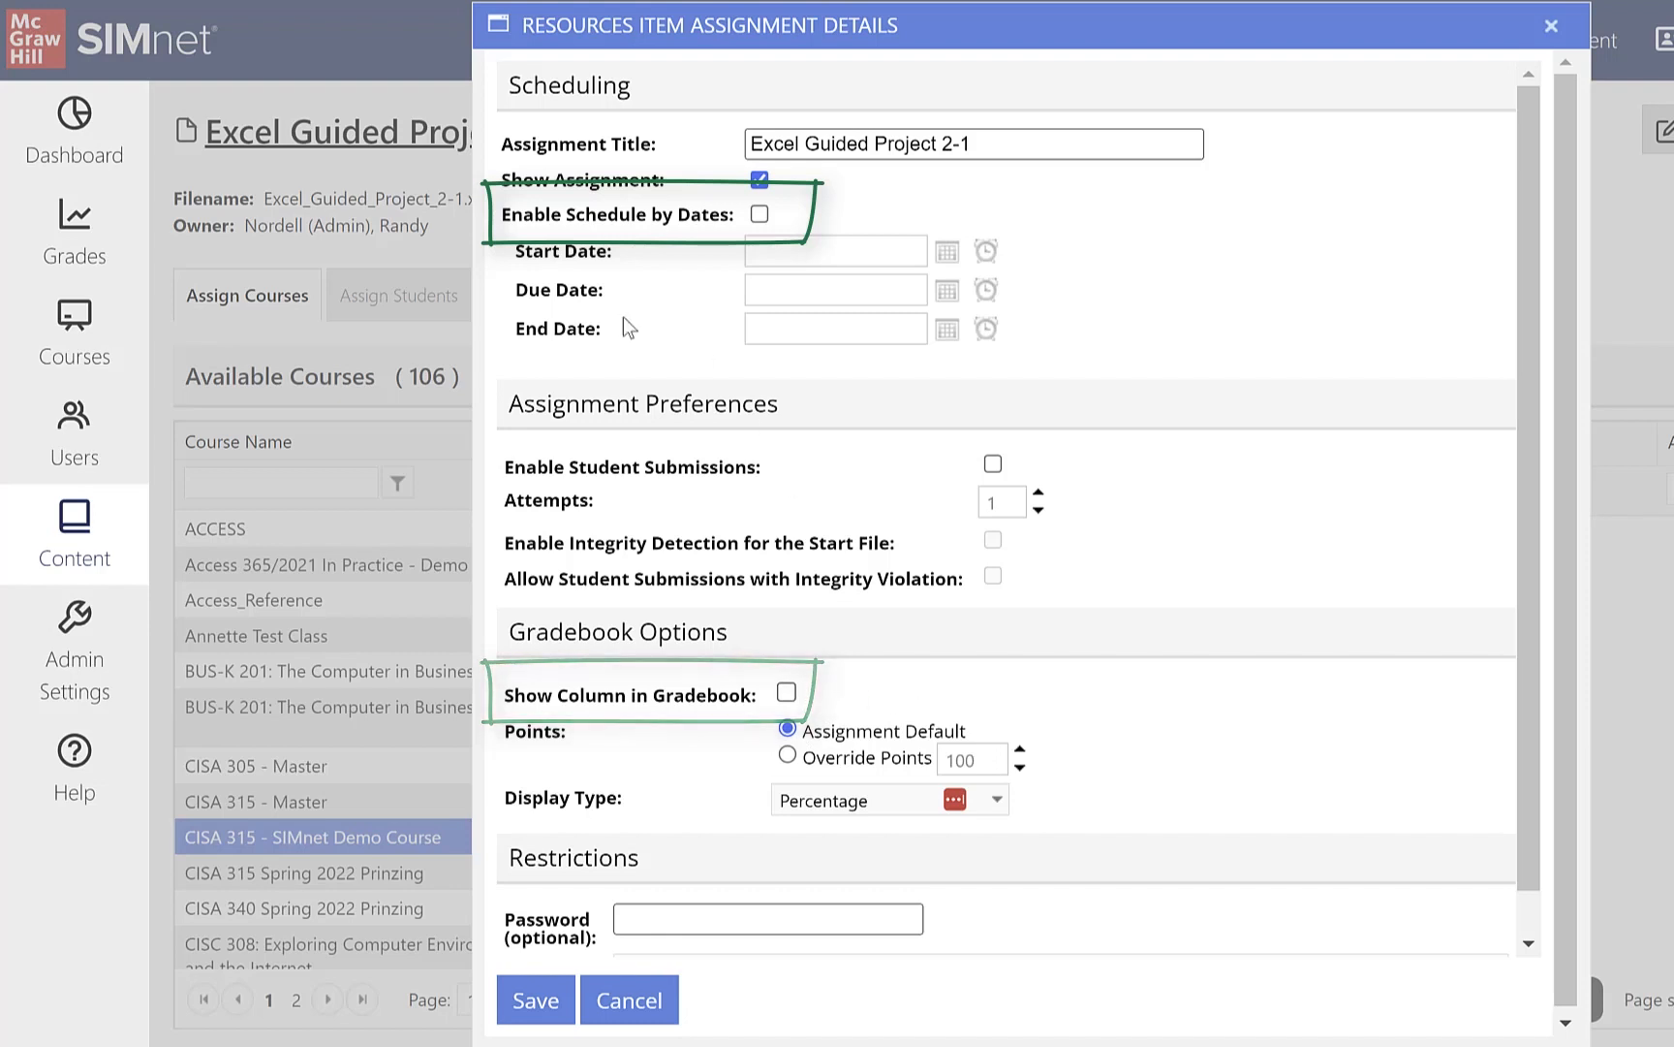
Step: Enable scheduling by dates, set the due date to 11/15/2023 11:59 PM, and copy it to the end date
left_click(760, 216)
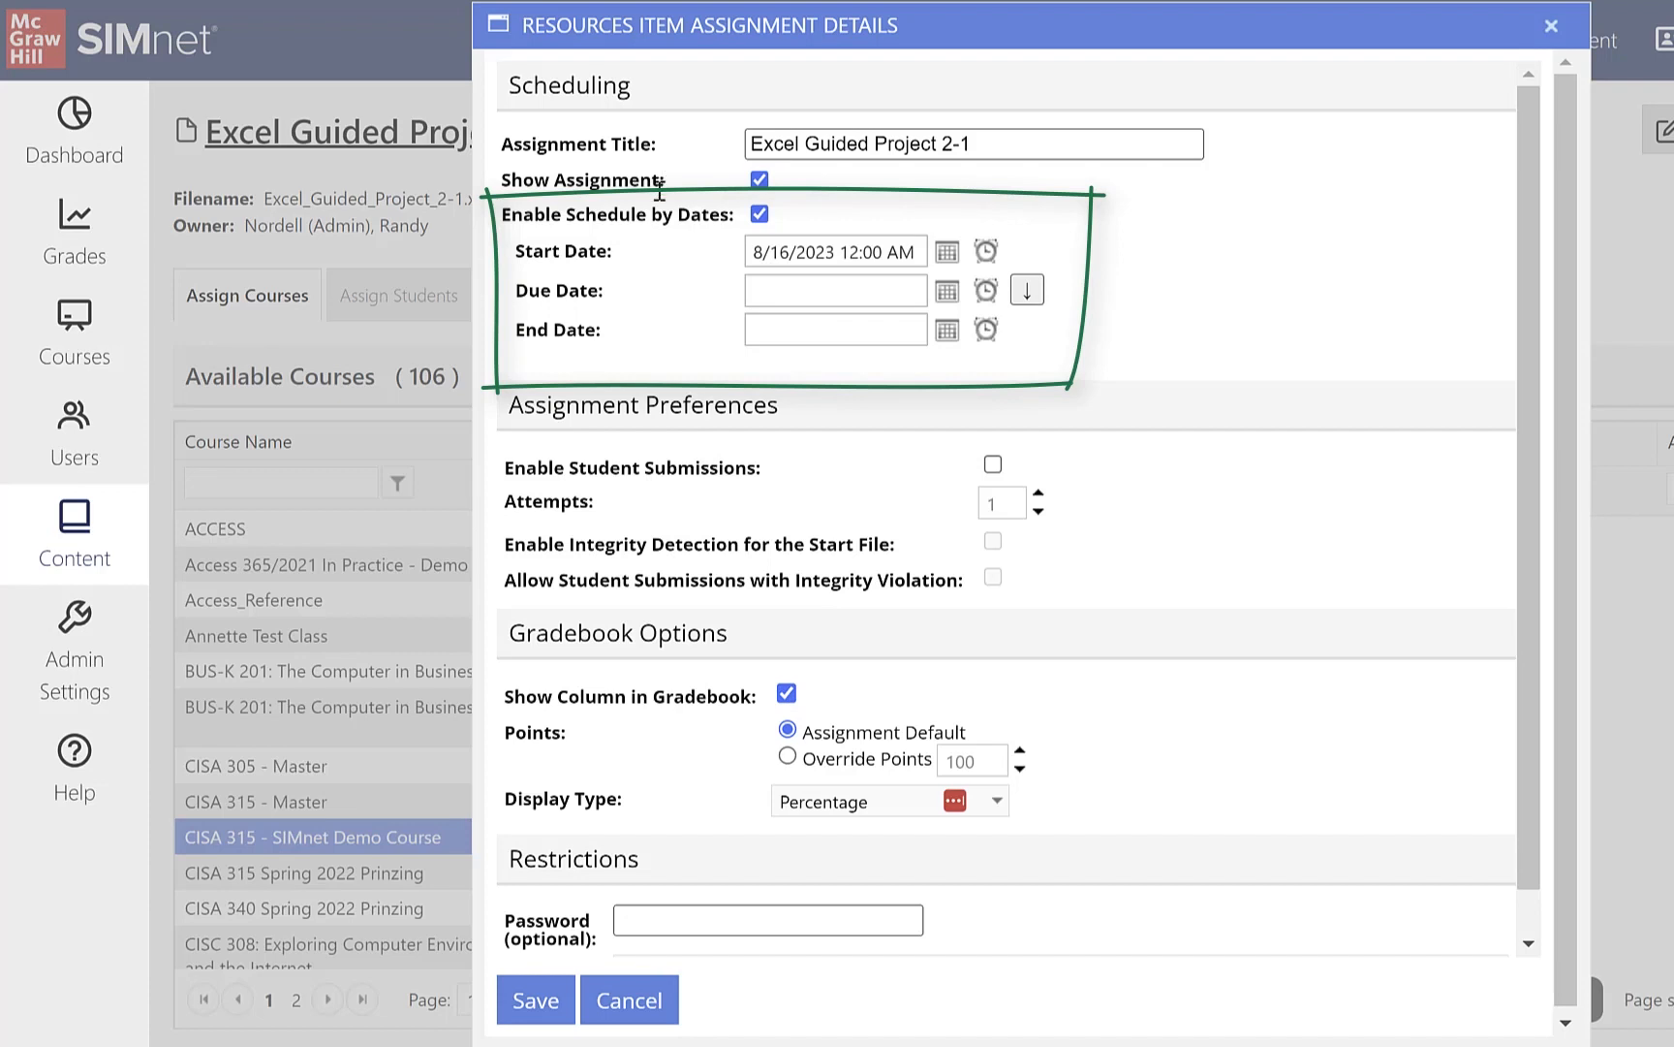
left_click(944, 294)
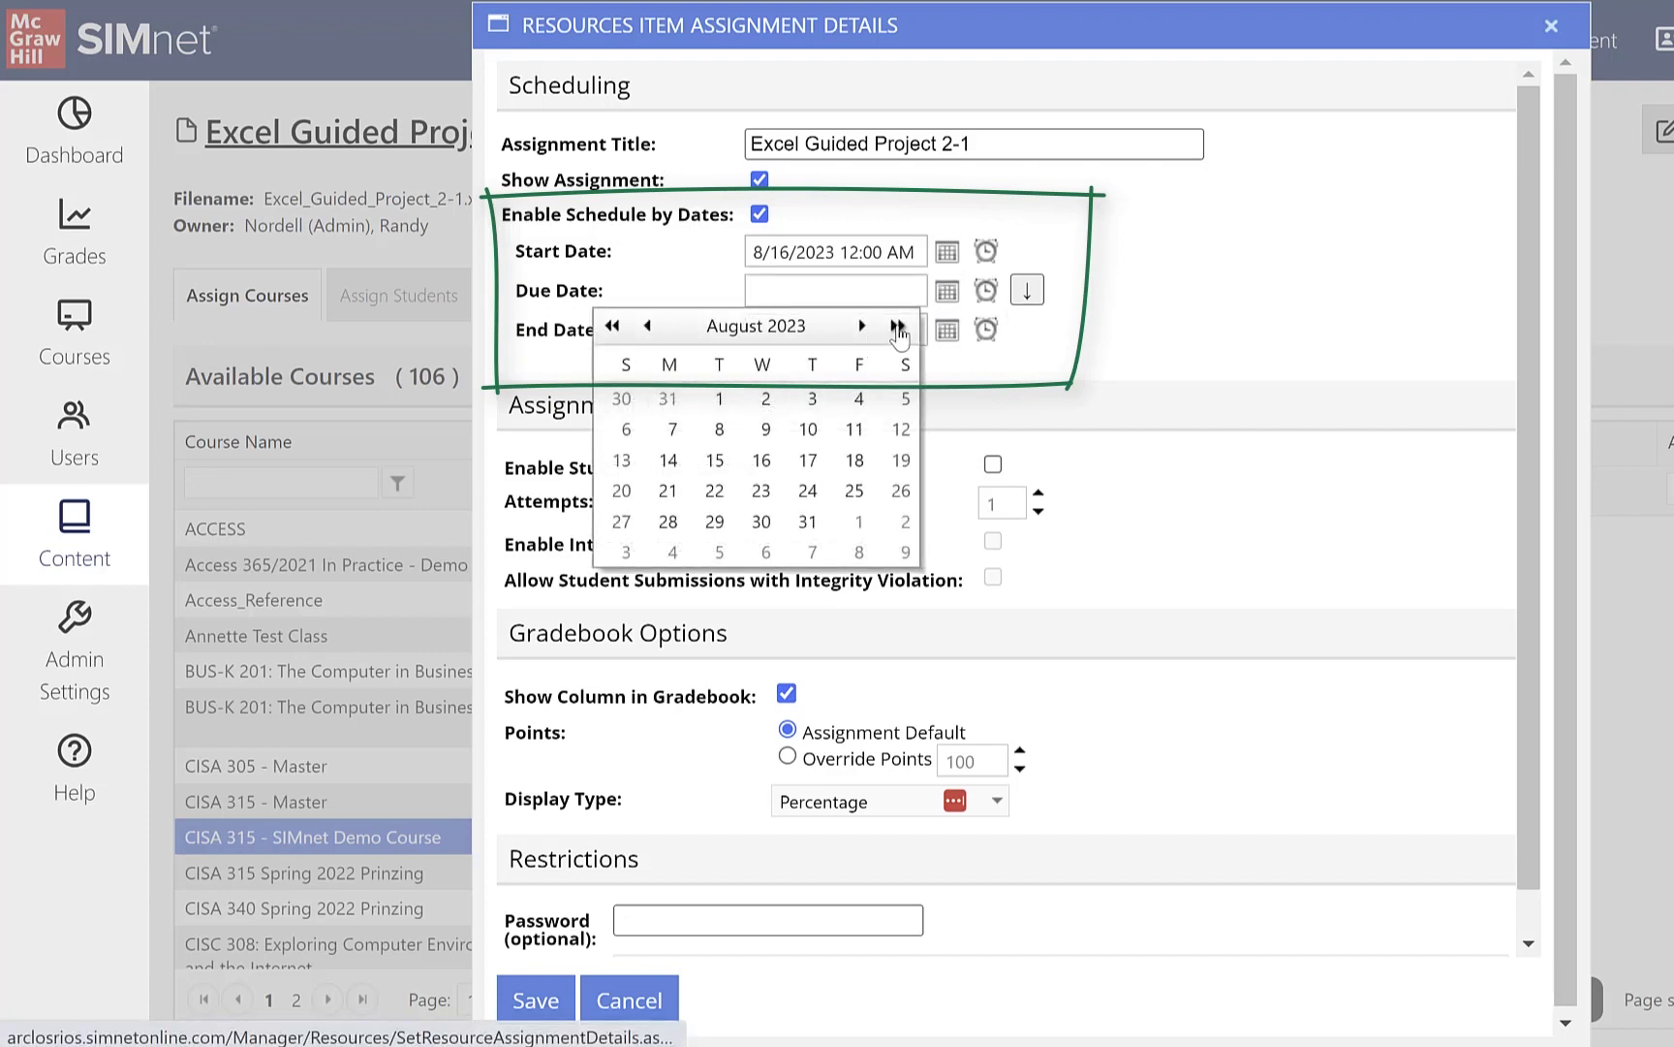
left_click(897, 326)
left_click(754, 463)
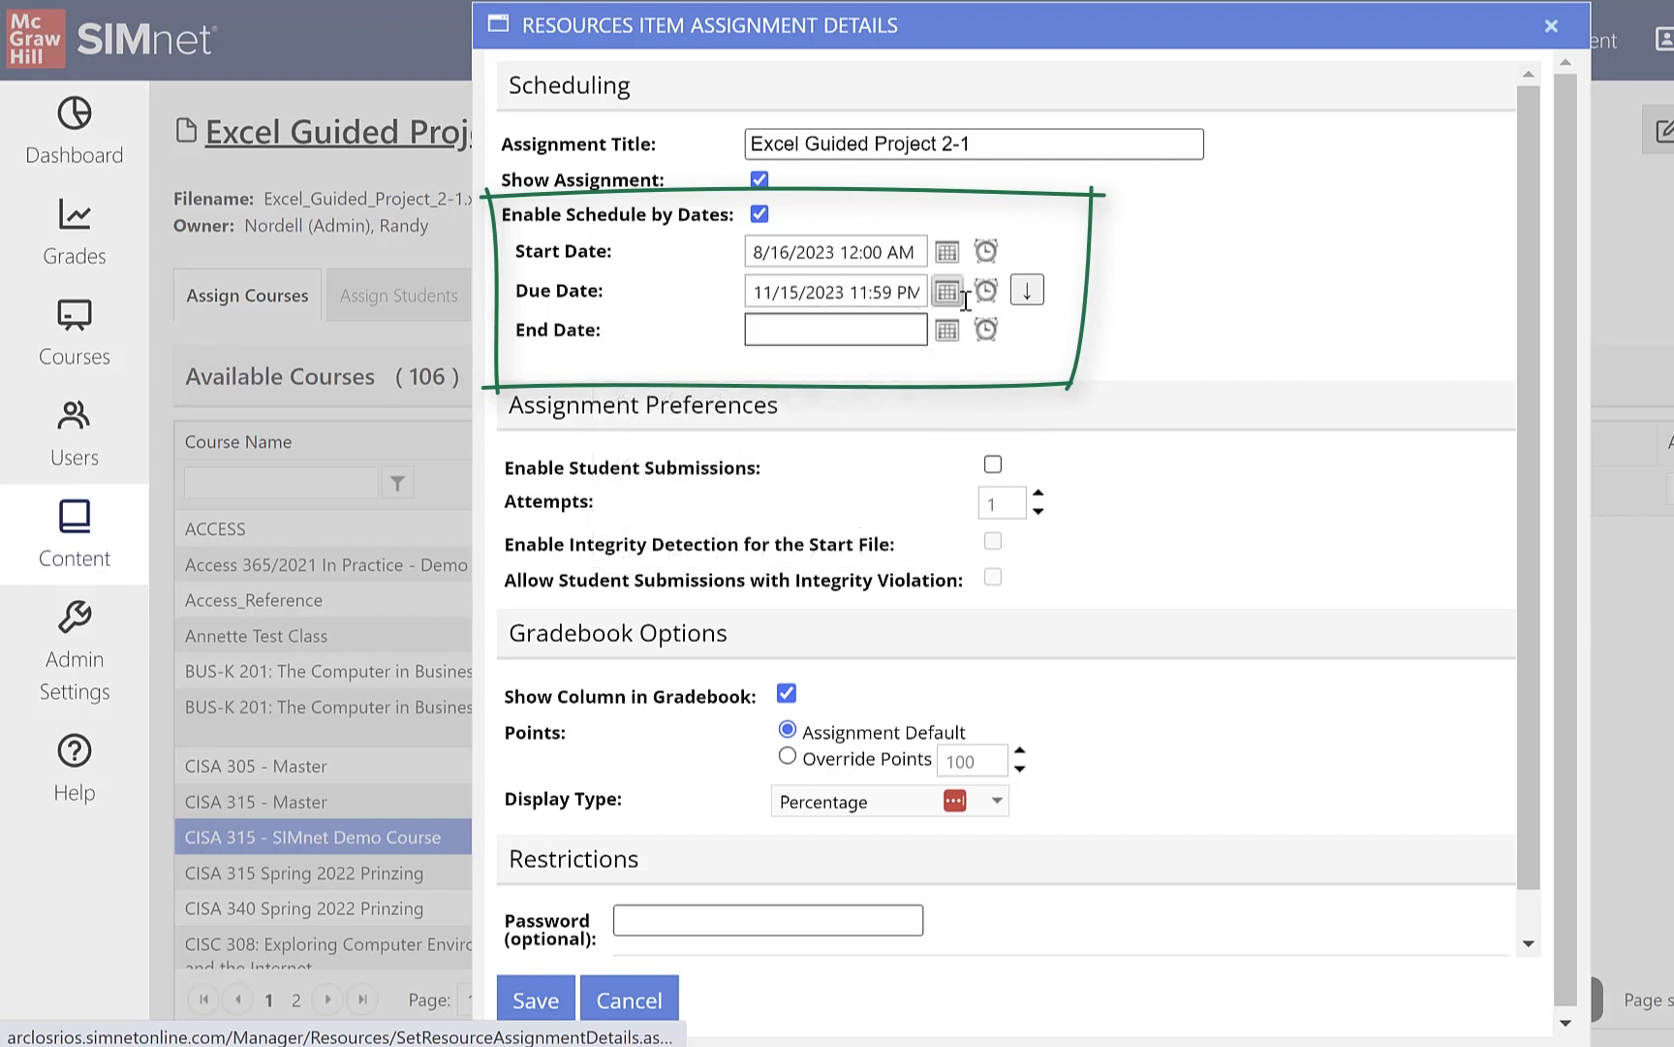
left_click(1027, 291)
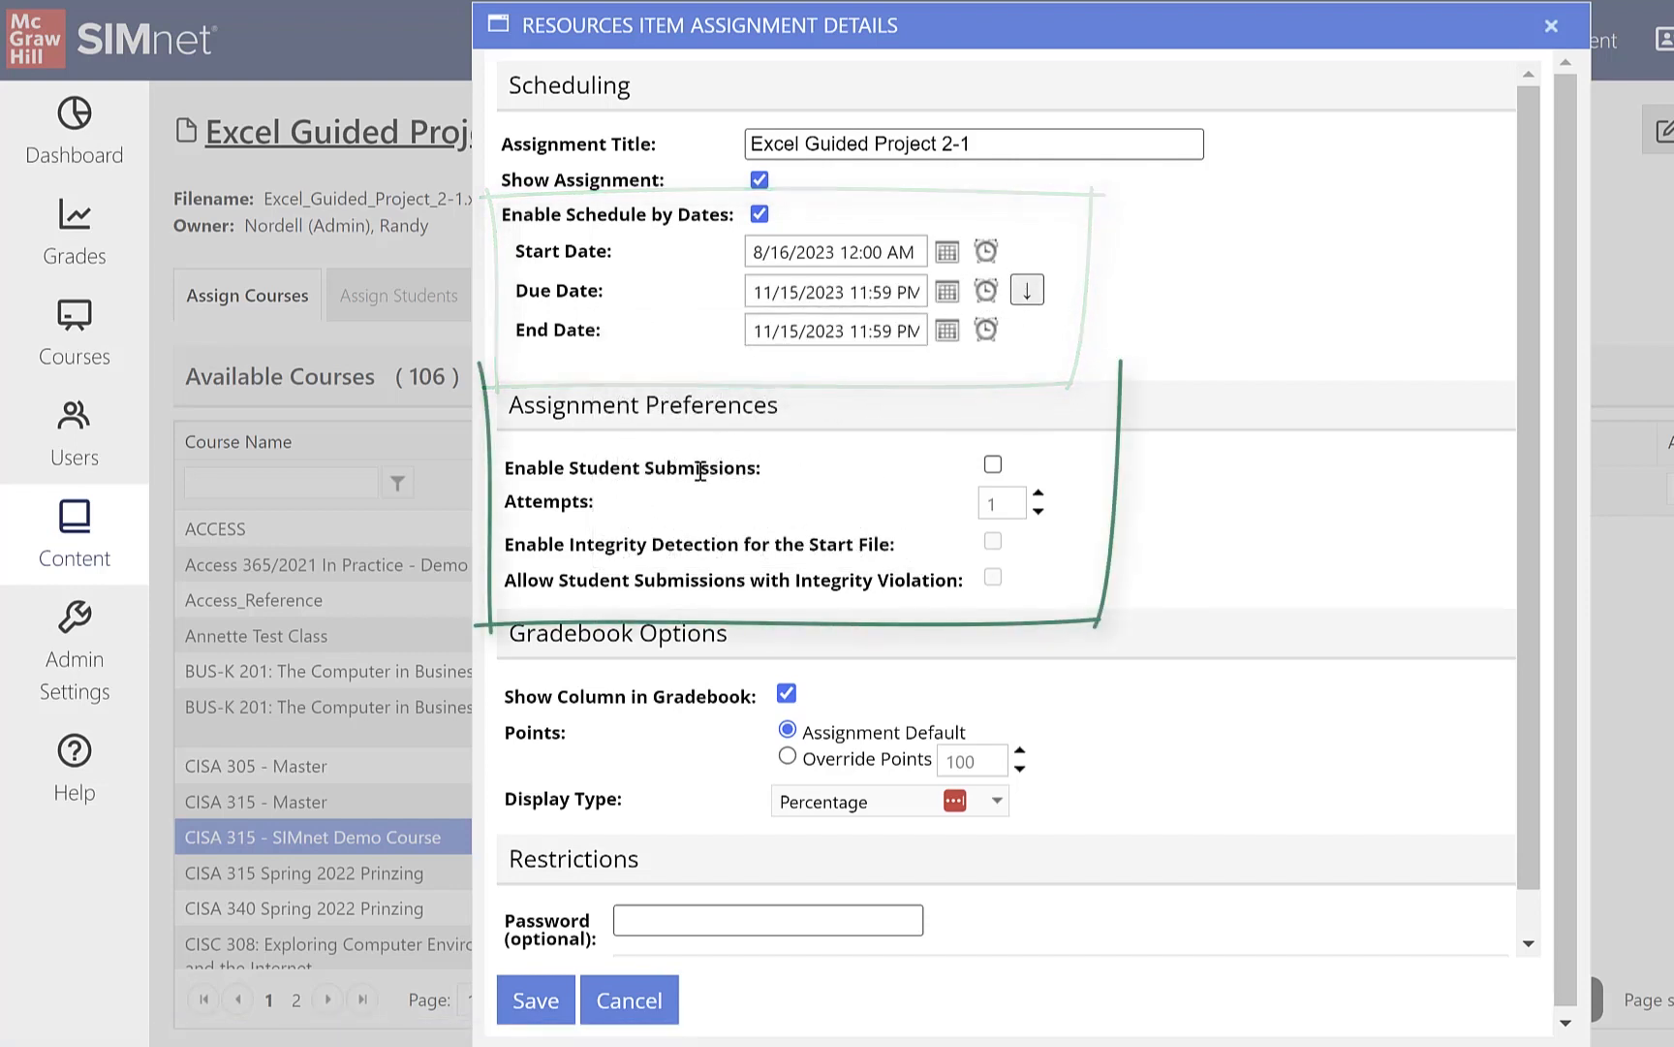
Step: Enable student submissions with 3 attempts and integrity detection for the start file, leaving submissions with integrity violations disallowed
left_click(993, 465)
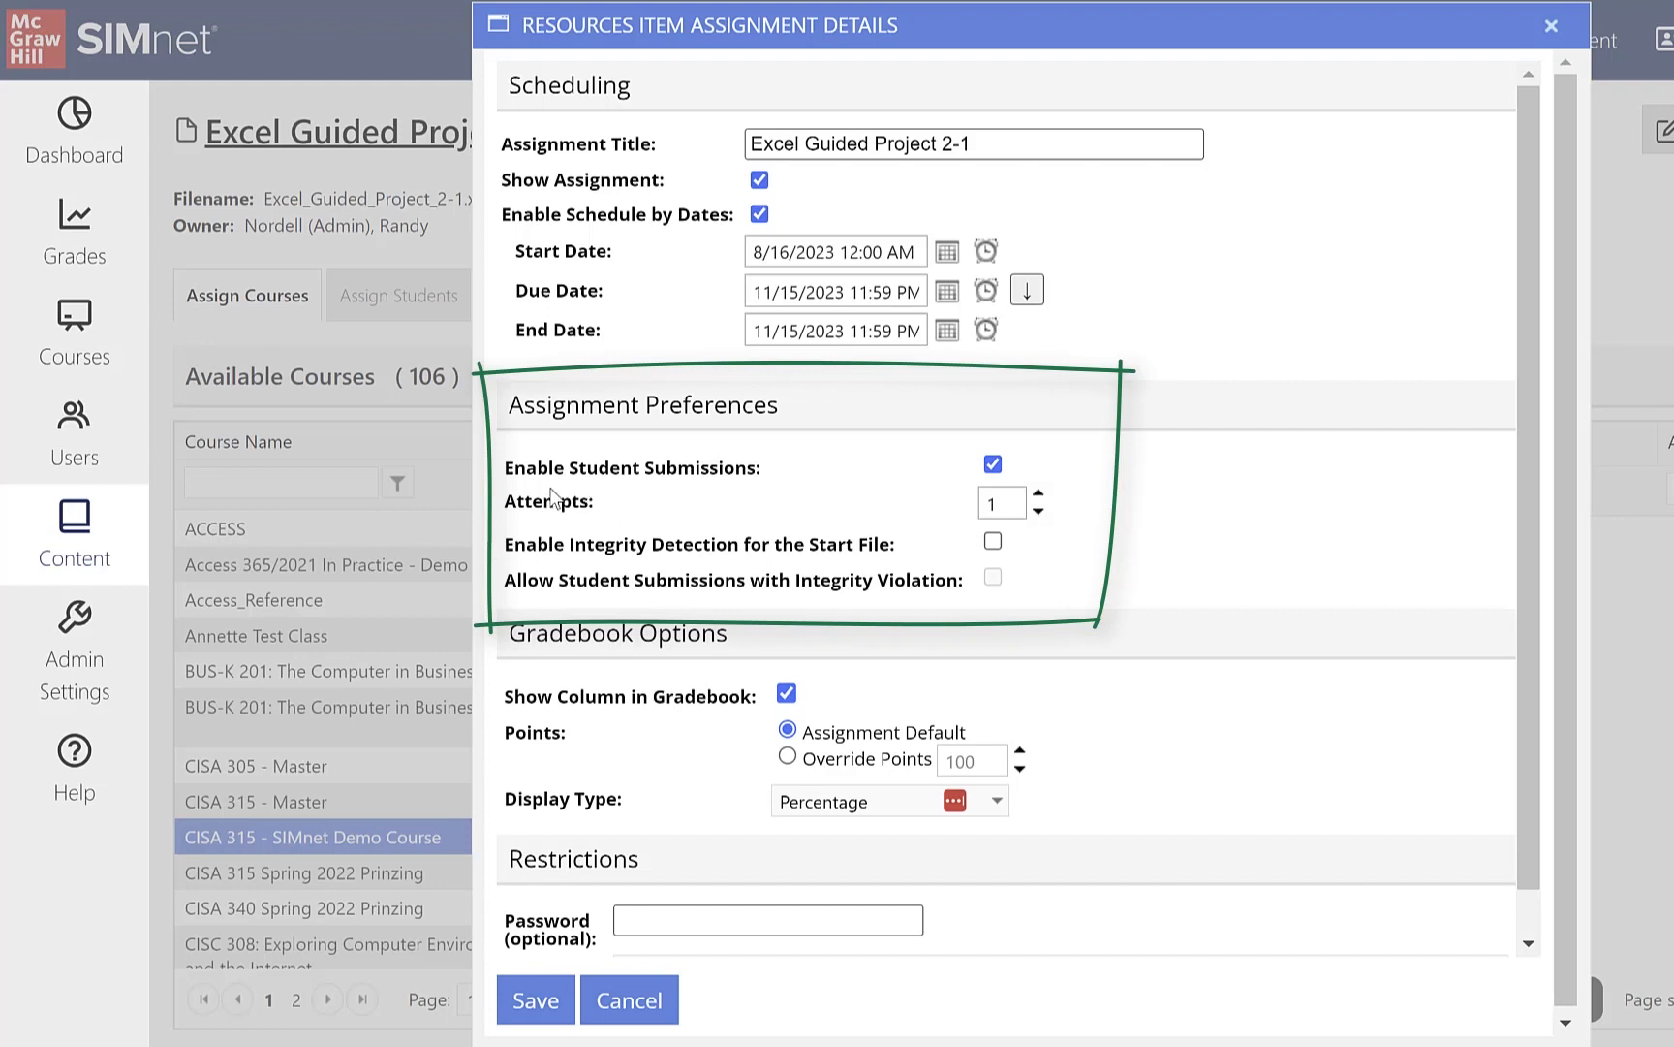
left_click(1038, 498)
left_click(1038, 498)
left_click(993, 543)
left_click(994, 578)
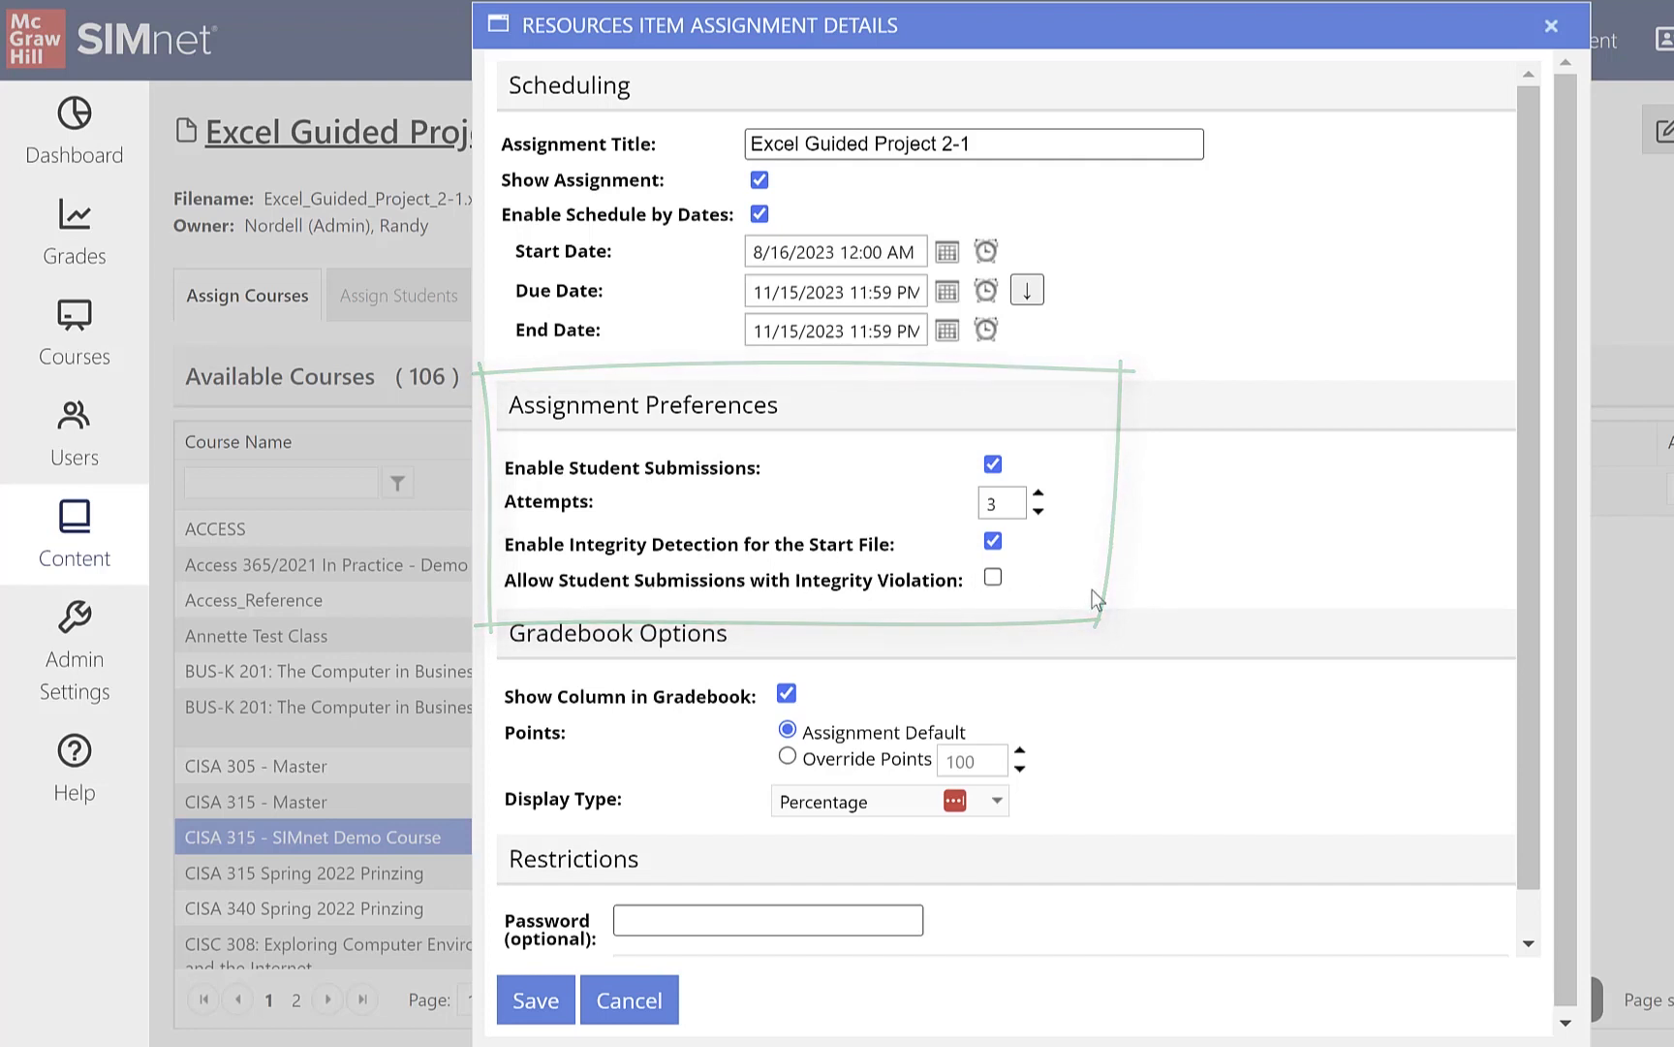
Step: Override the gradebook points with 100 and save the assignment details
left_click(787, 756)
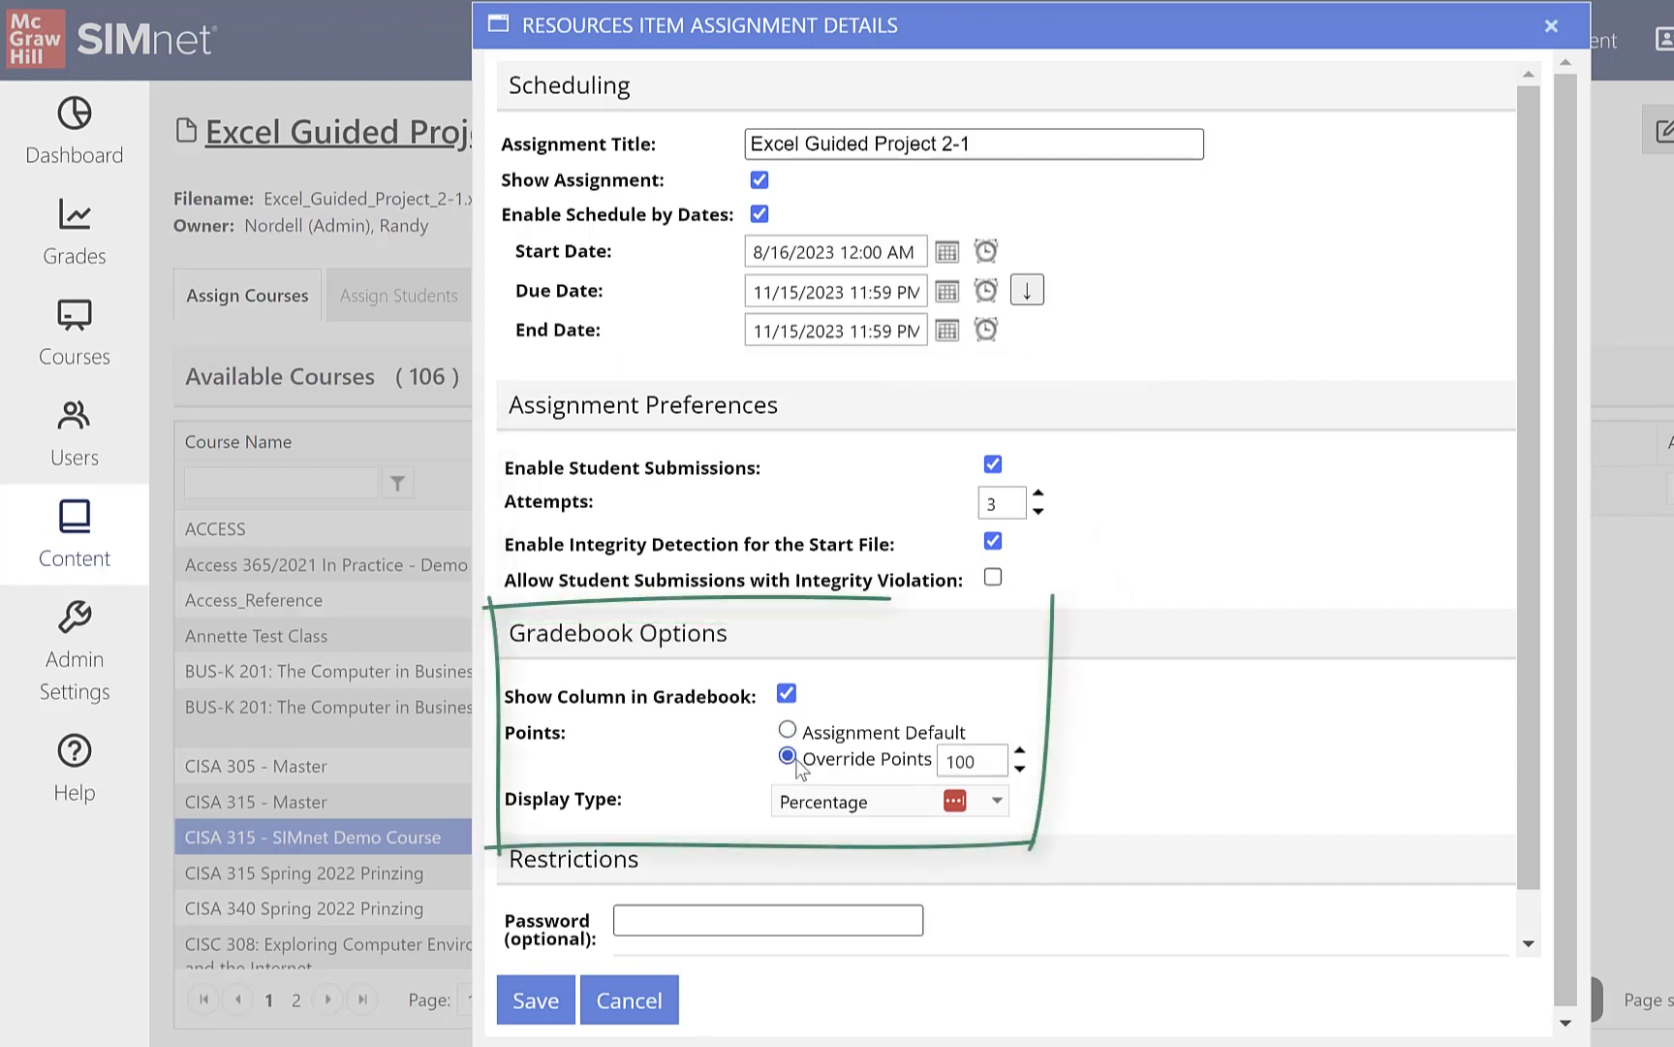
scroll(1162, 689, "down", 1)
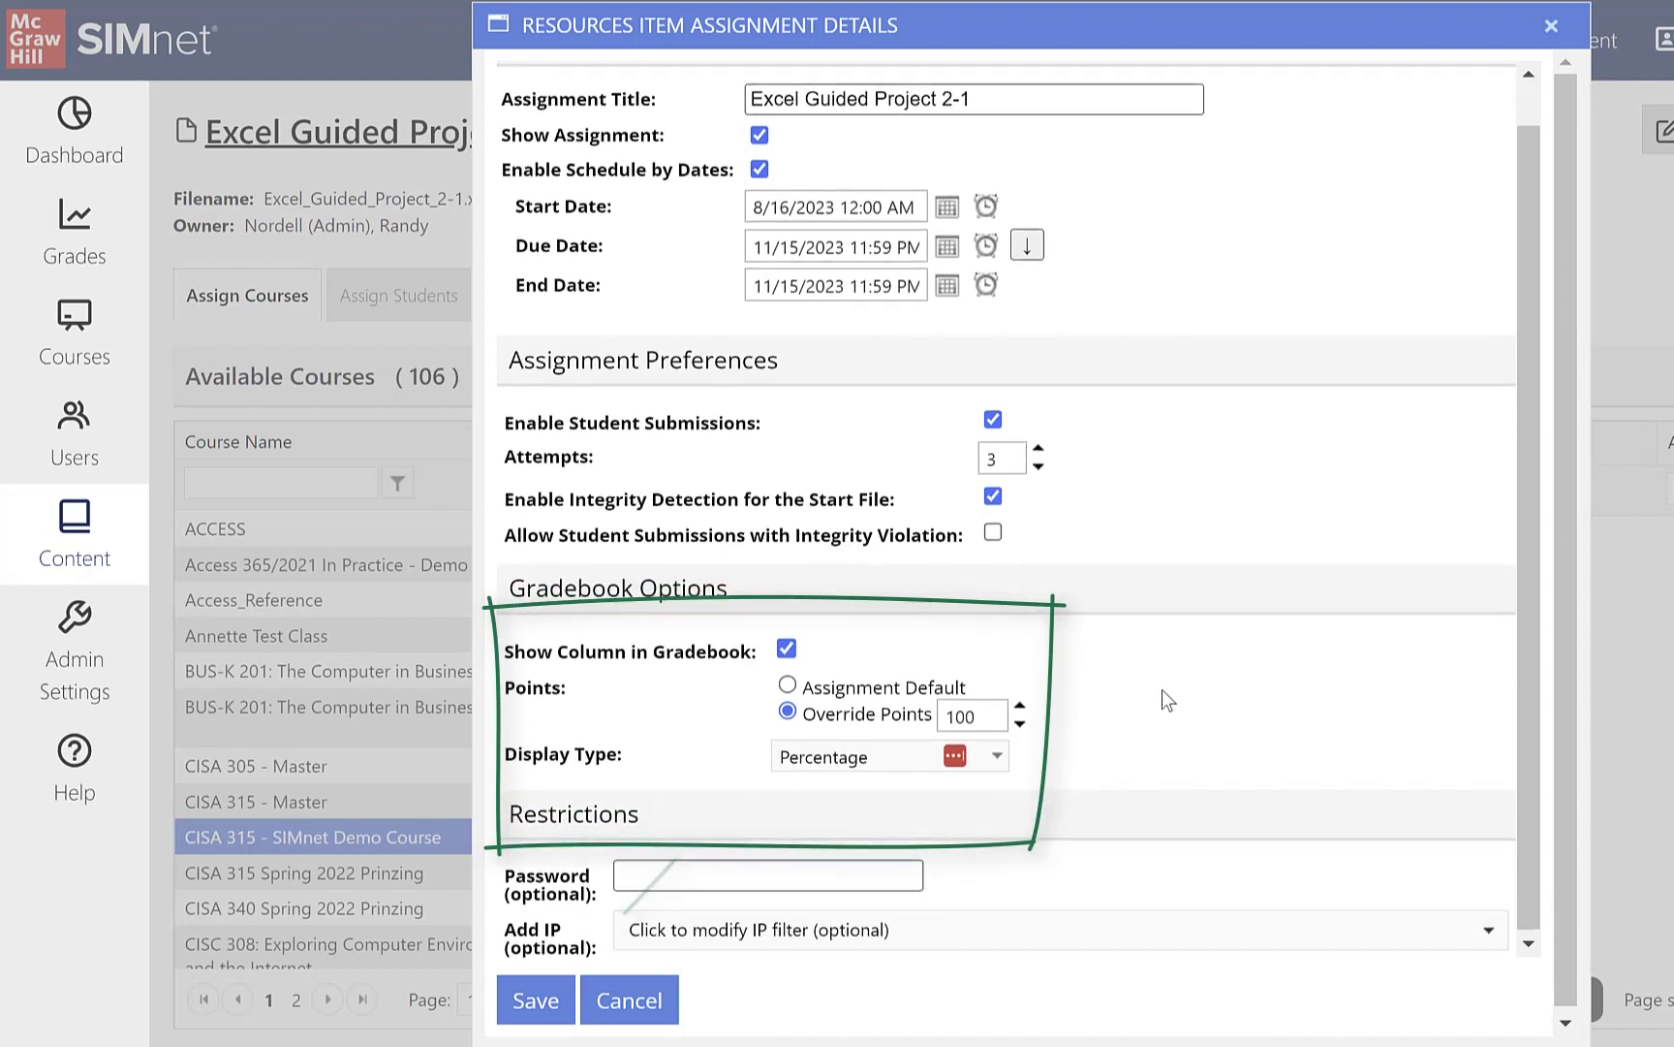
scroll(1162, 689, "up", 1)
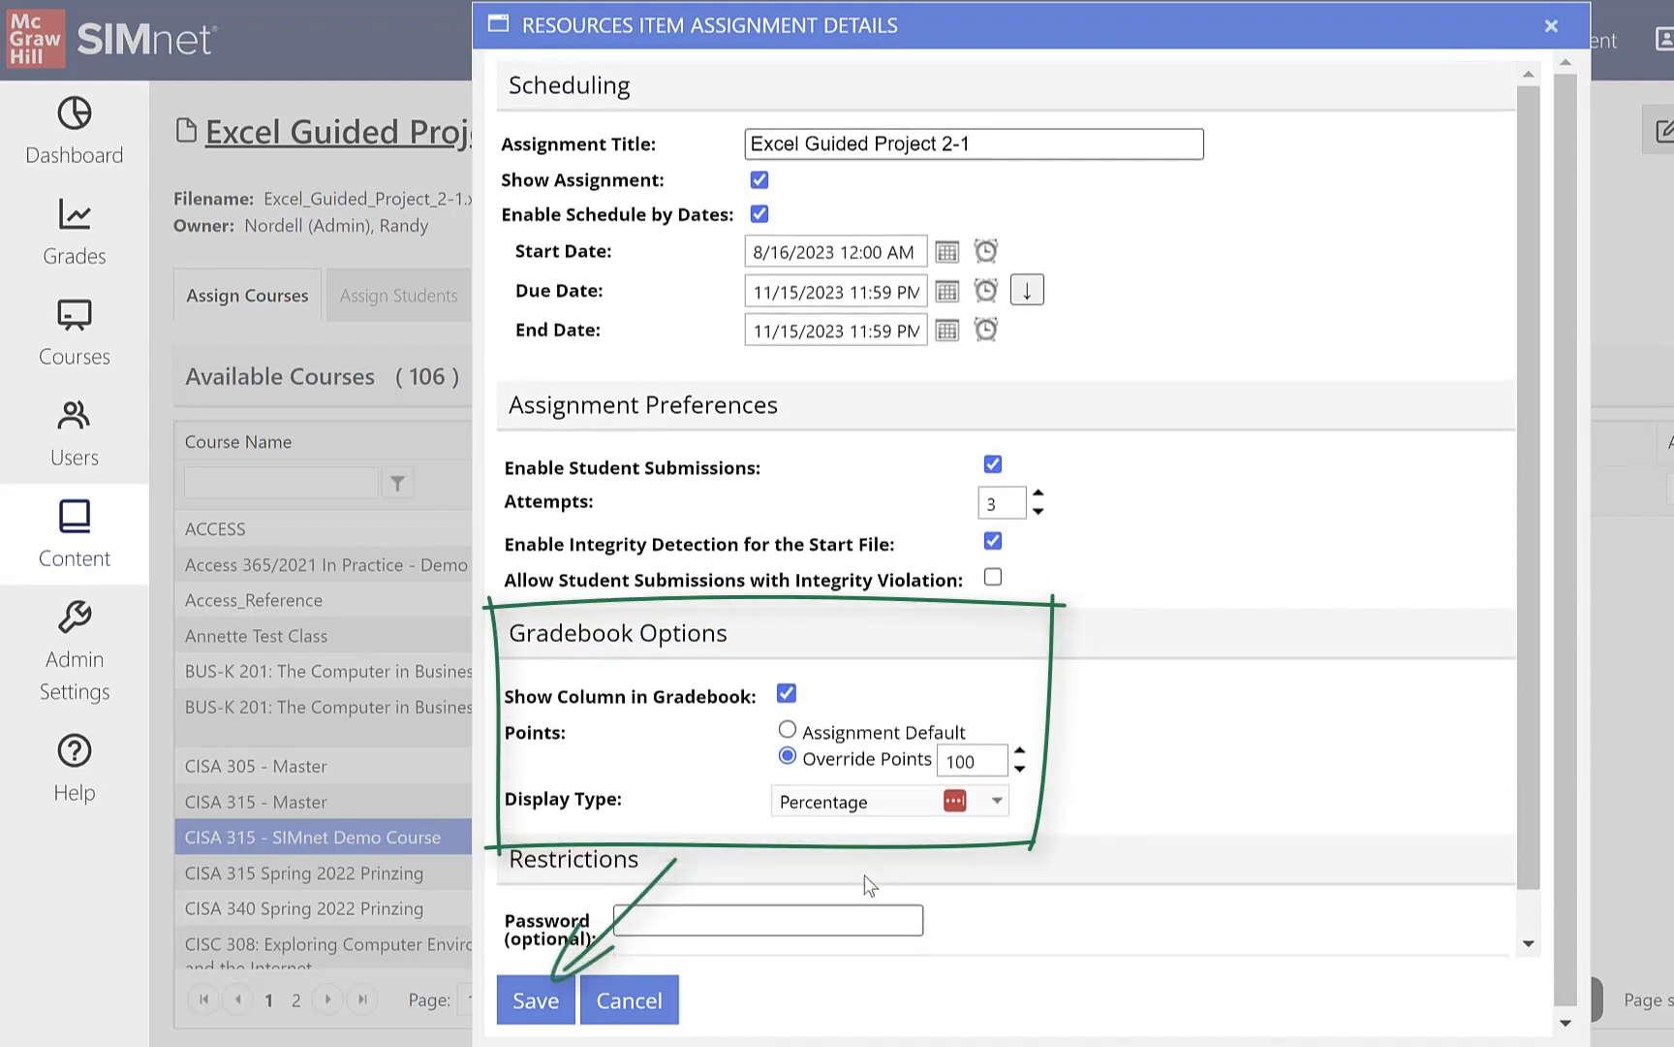
left_click(538, 1000)
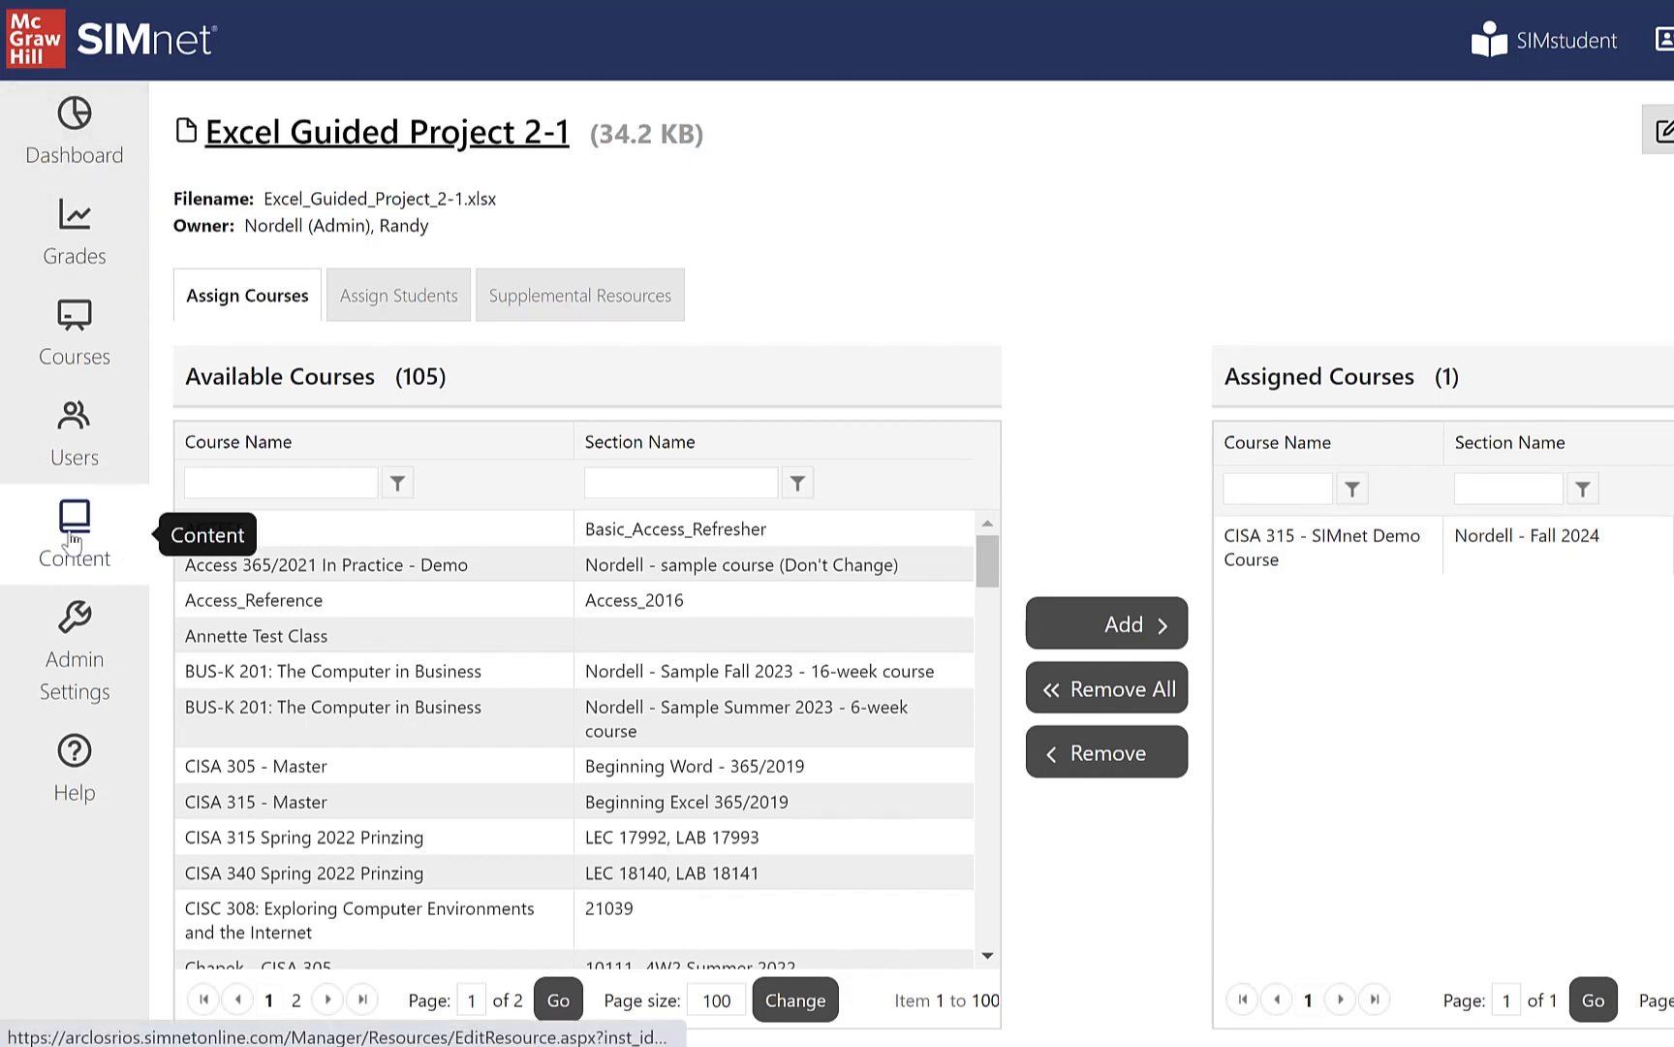
Step: Organize the CISA 315 - SIMnet Demo Course by moving Excel Guided Project 2-1 into Excel 365 - Chapter 2, directly below Guided Project 2-3
left_click(78, 329)
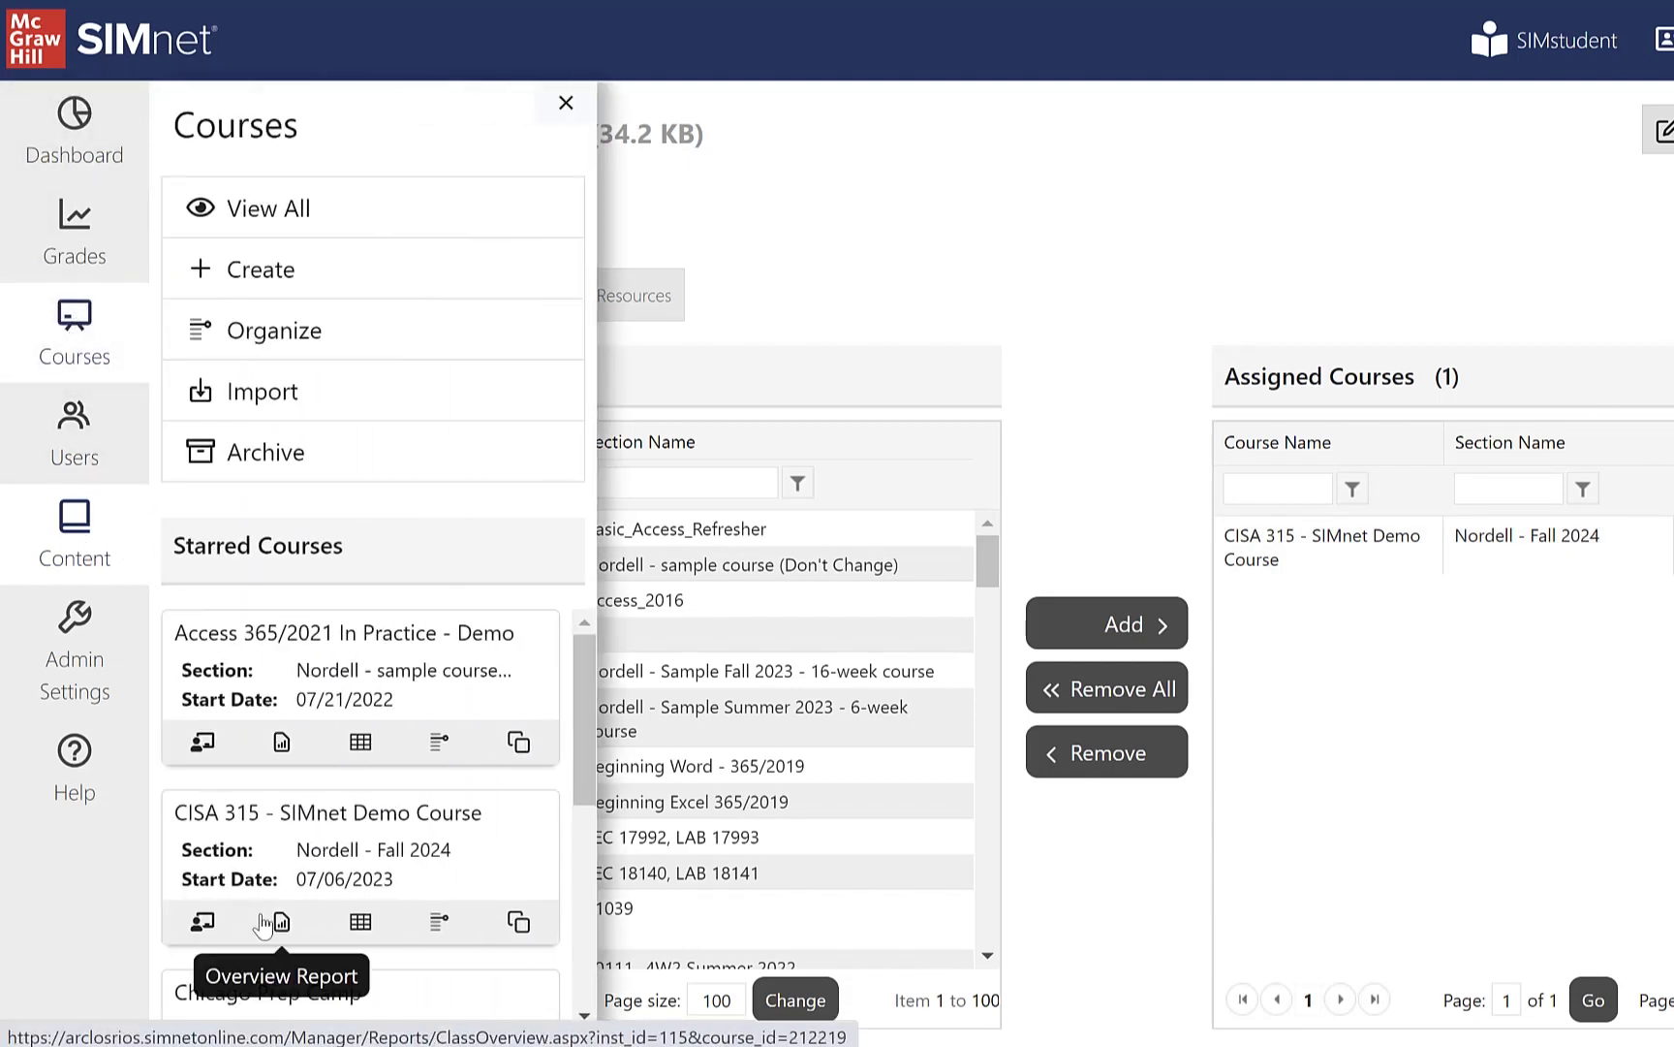
left_click(437, 921)
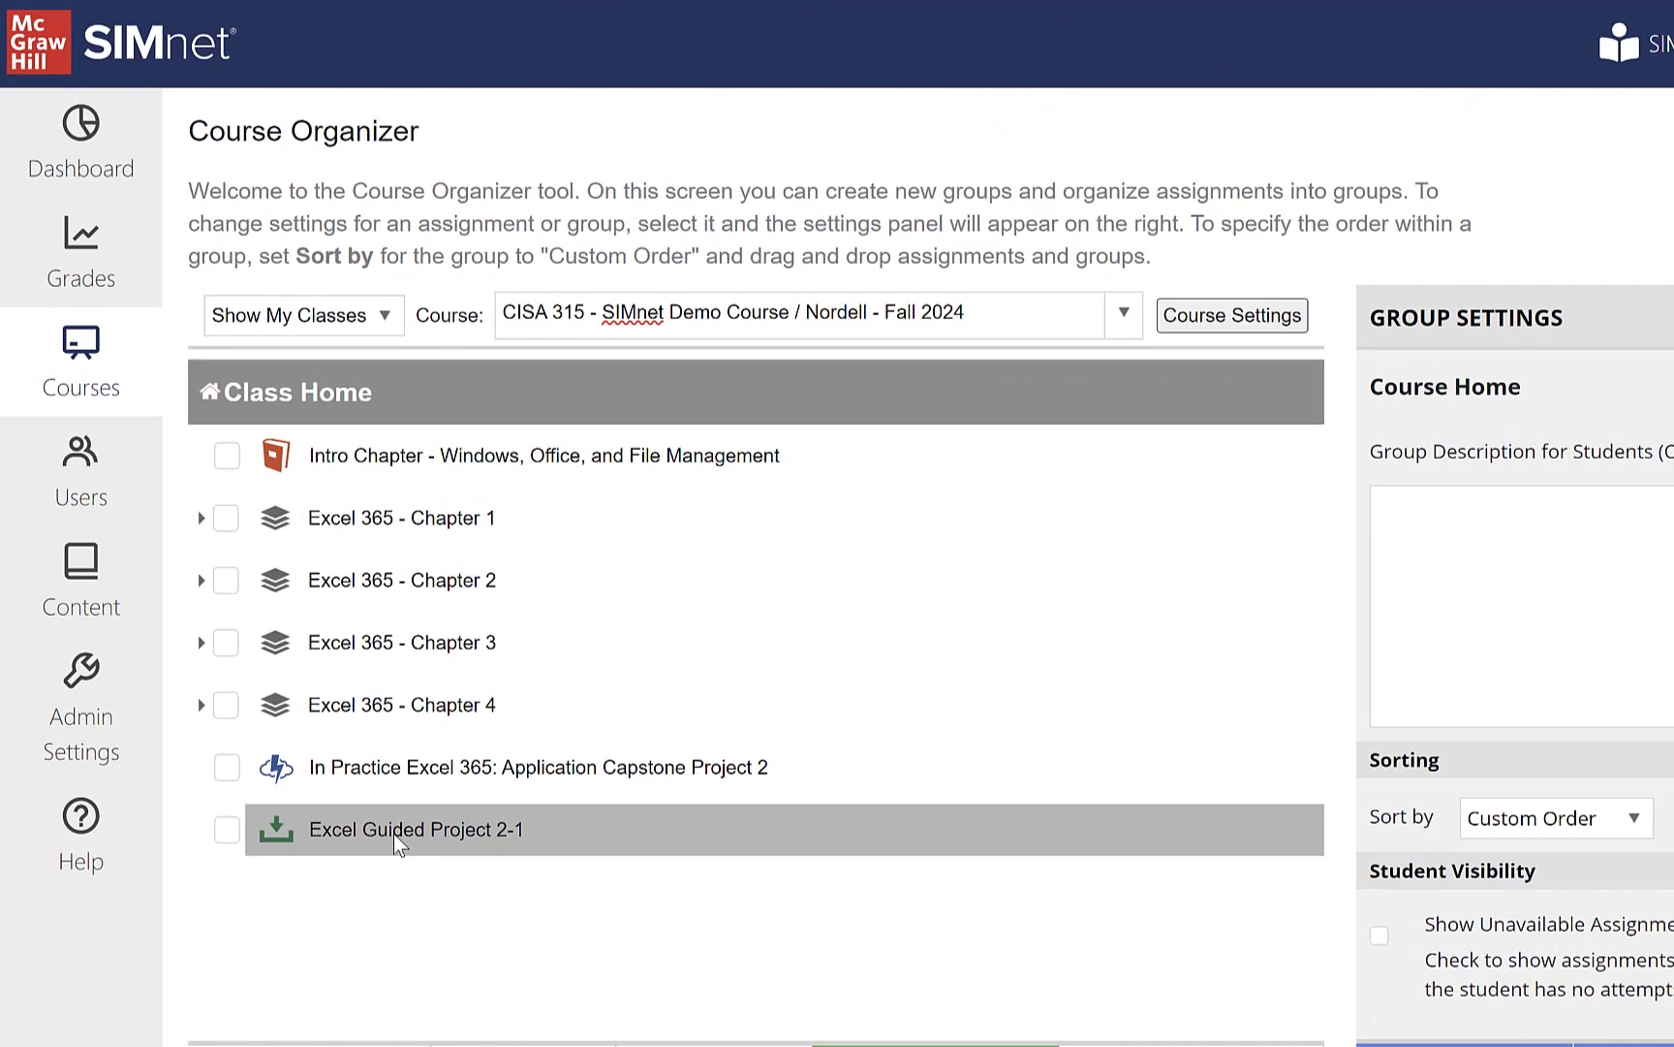
left_click_drag(394, 834, 397, 582)
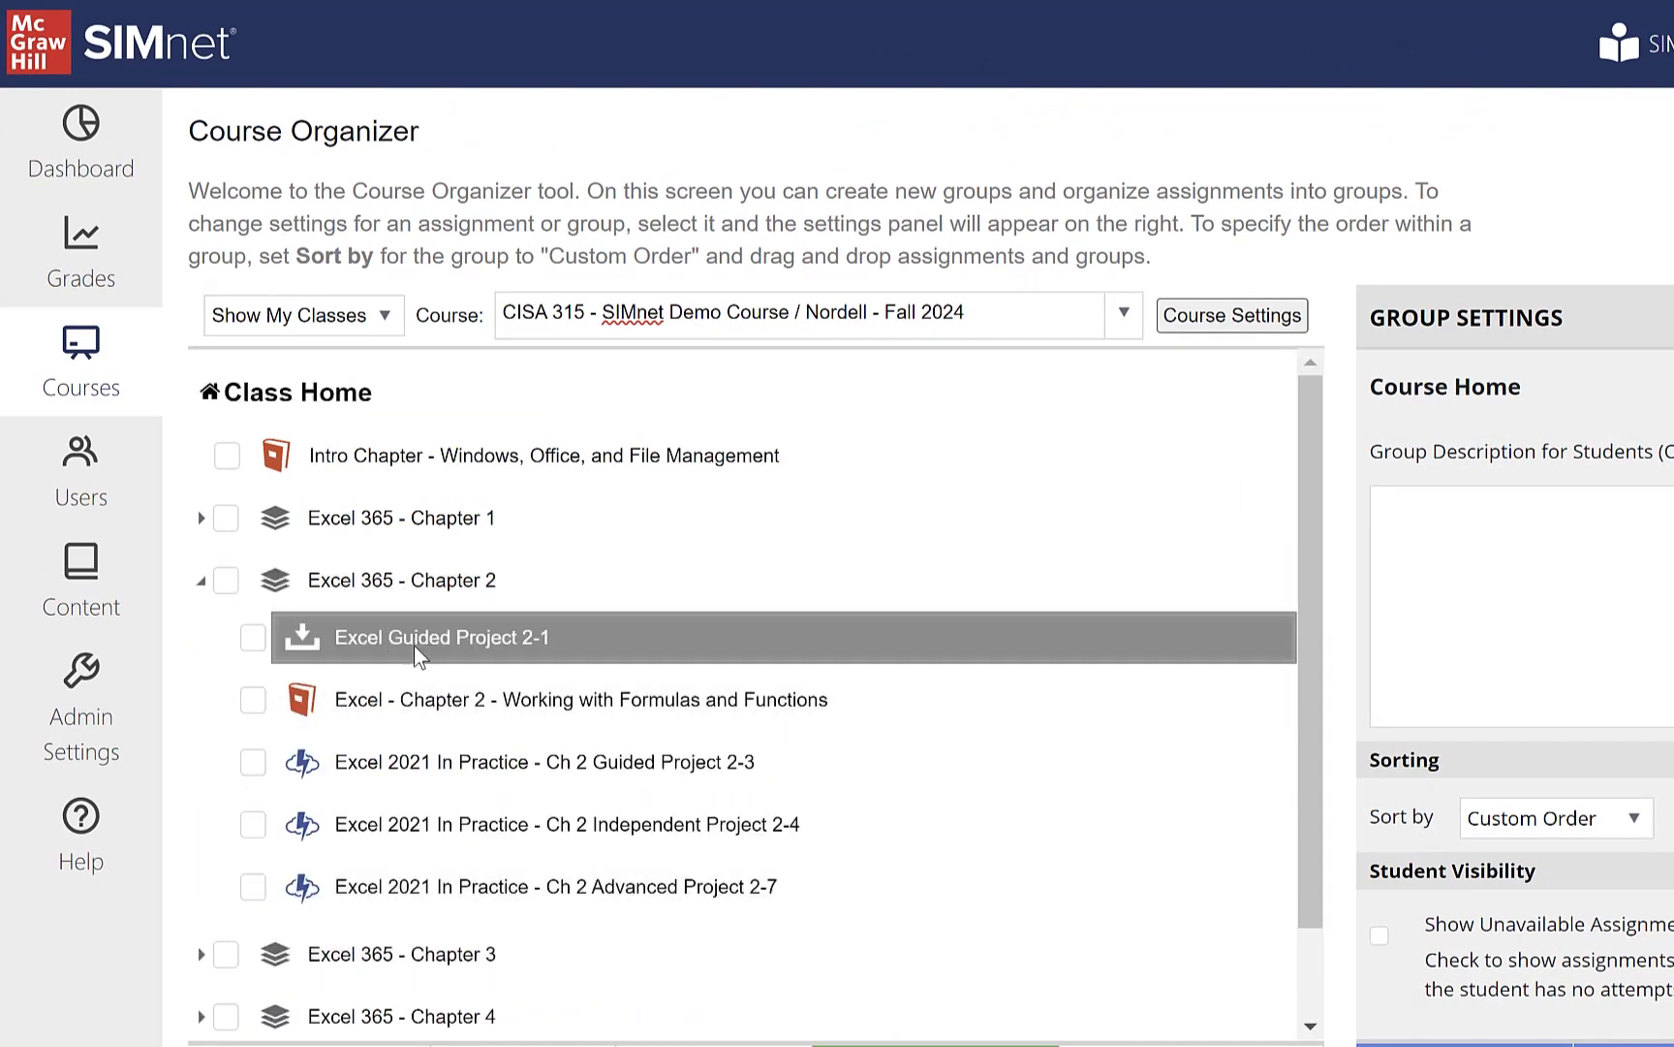
left_click_drag(417, 647, 449, 793)
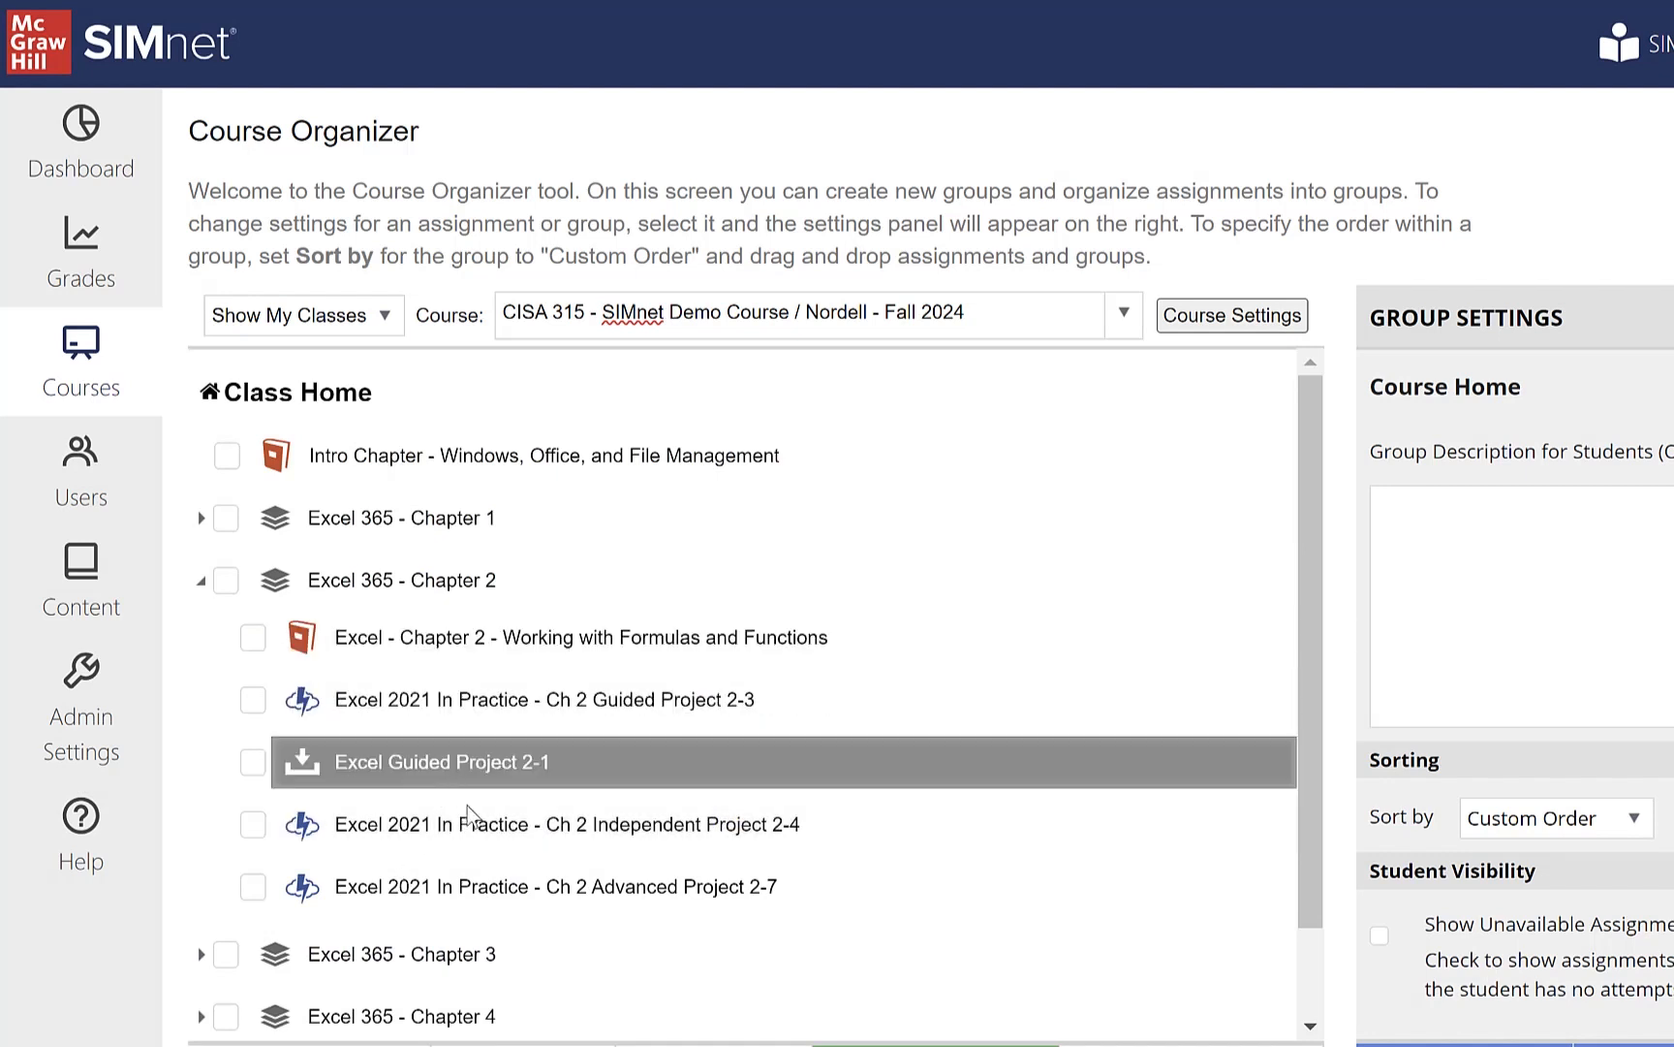